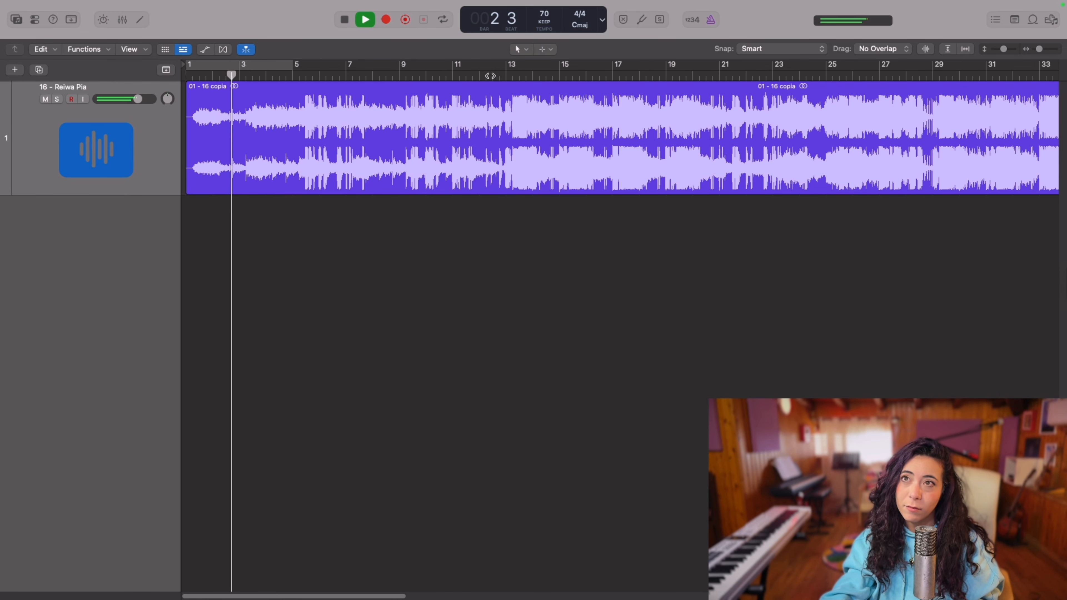
Step: Listen to the opening bars of the song and place the playhead at bar 5
key(space)
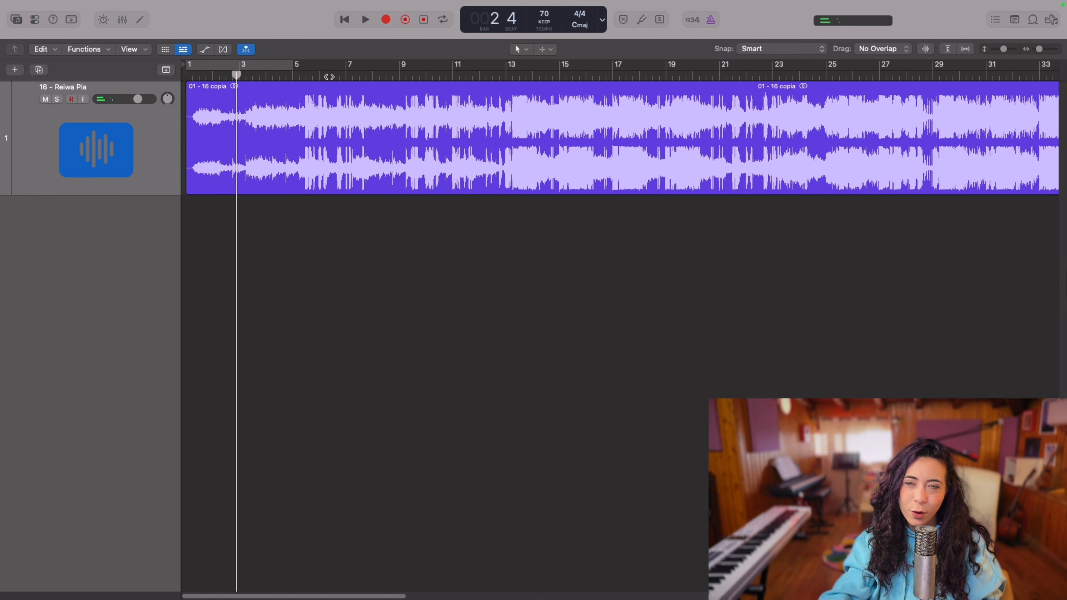
key(space)
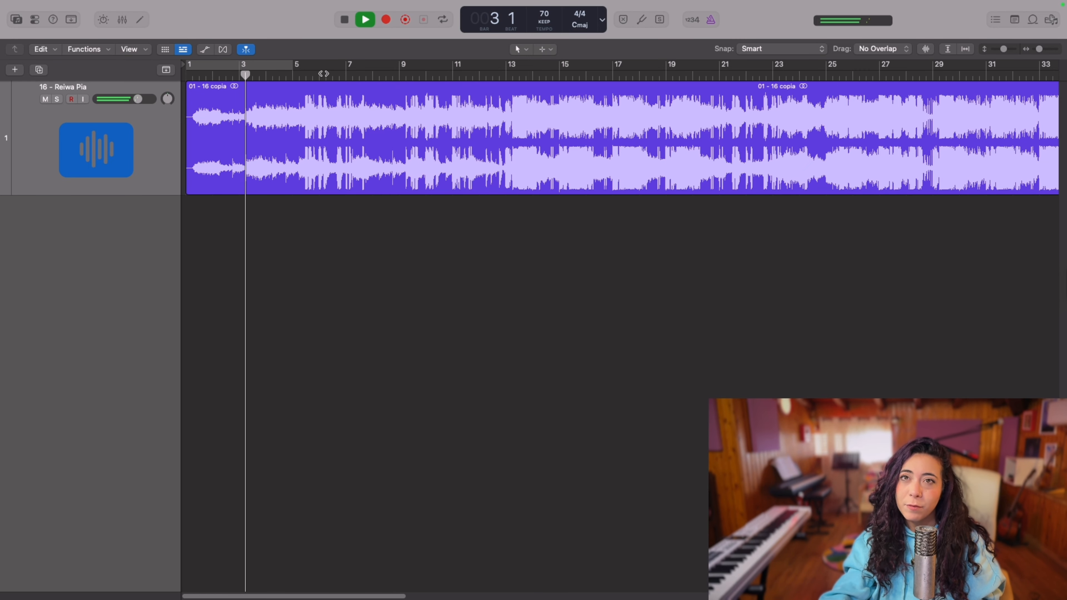
key(space)
click(300, 75)
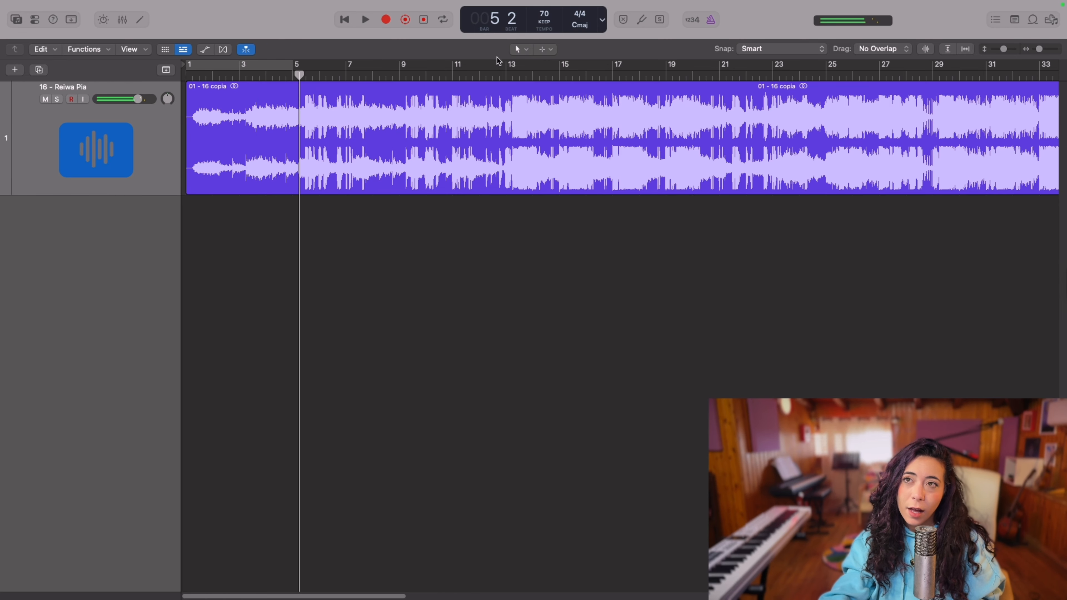
Step: Play the song from bar 13 and lower the track's volume to a comfortable listening level
click(510, 74)
click(507, 73)
key(space)
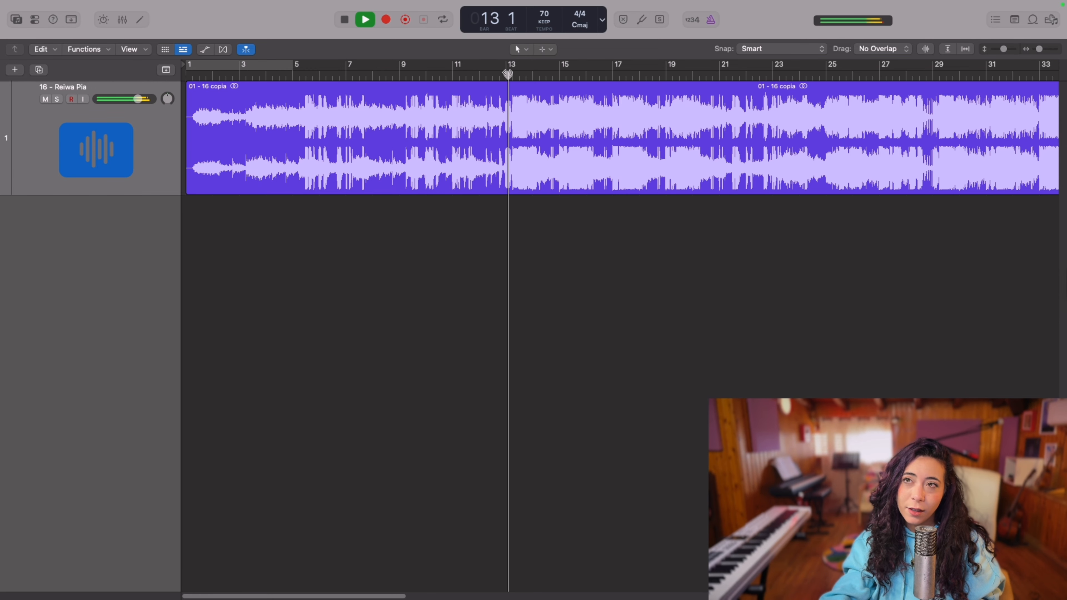
drag(138, 99, 119, 99)
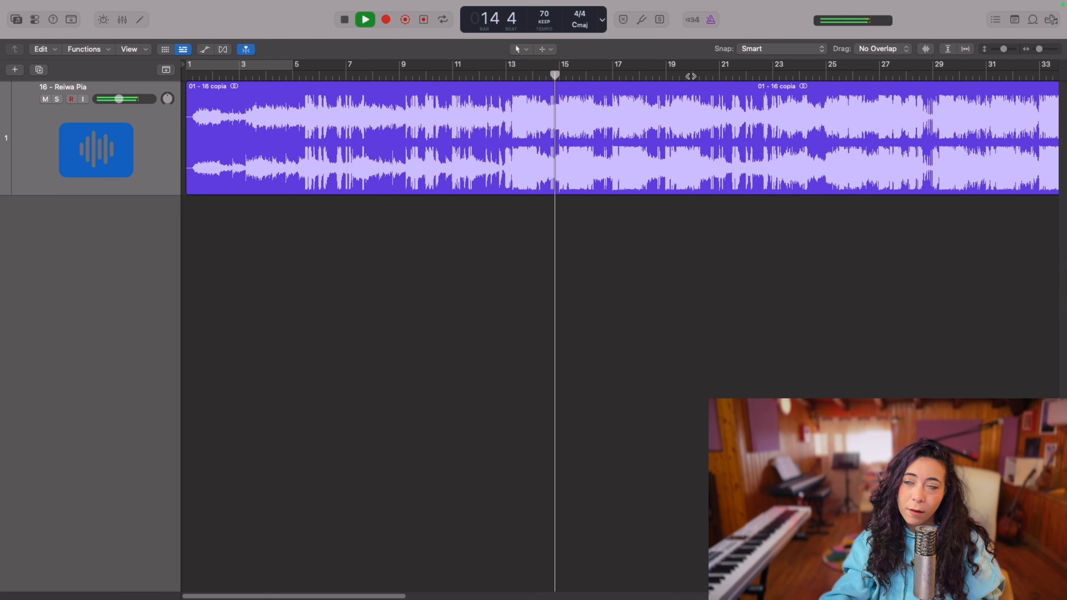
key(space)
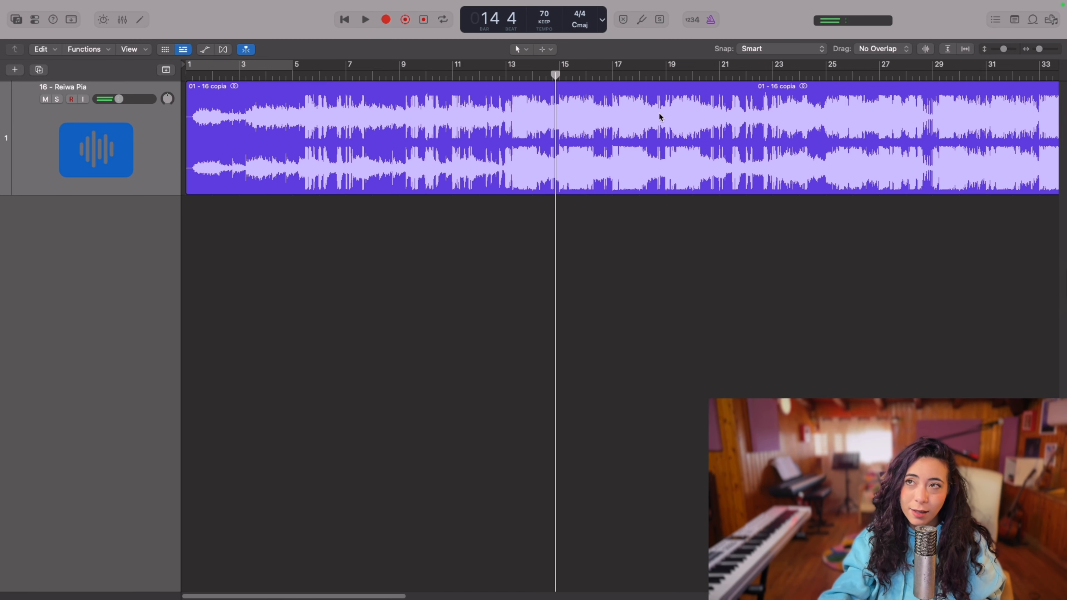
Step: Locate the playhead at bar 13, at the start of the louder section, and then at bar 22
key(shift+period)
click(517, 76)
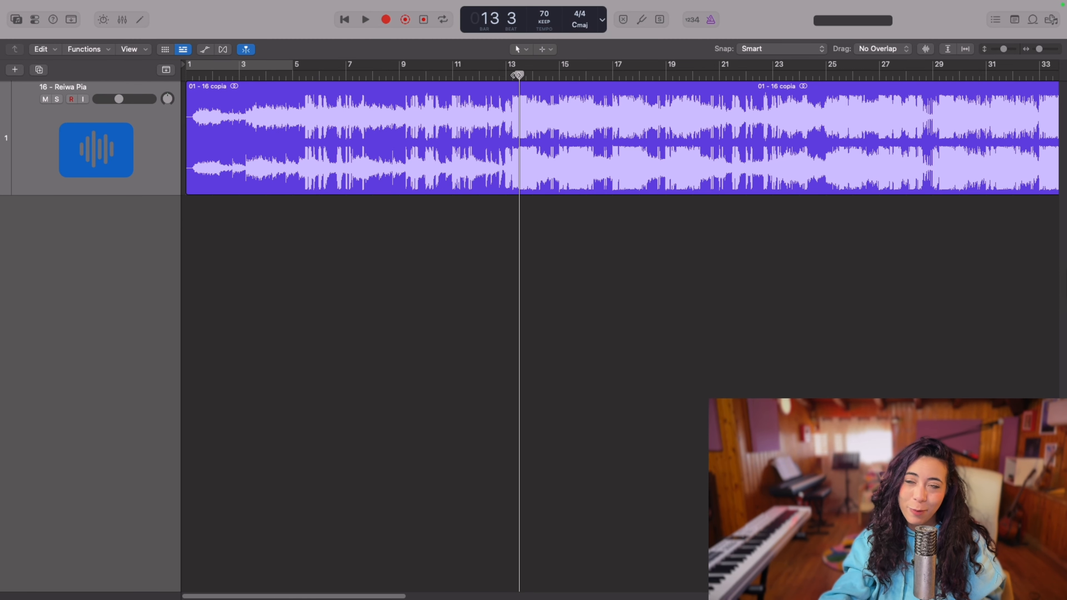
drag(515, 75, 511, 75)
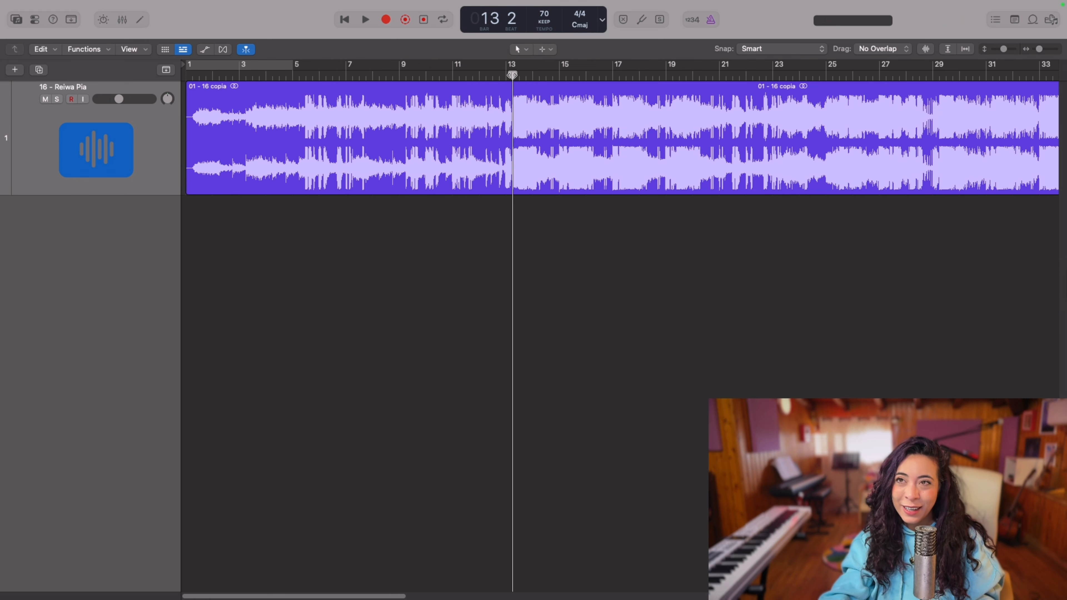
click(752, 76)
drag(752, 76, 759, 76)
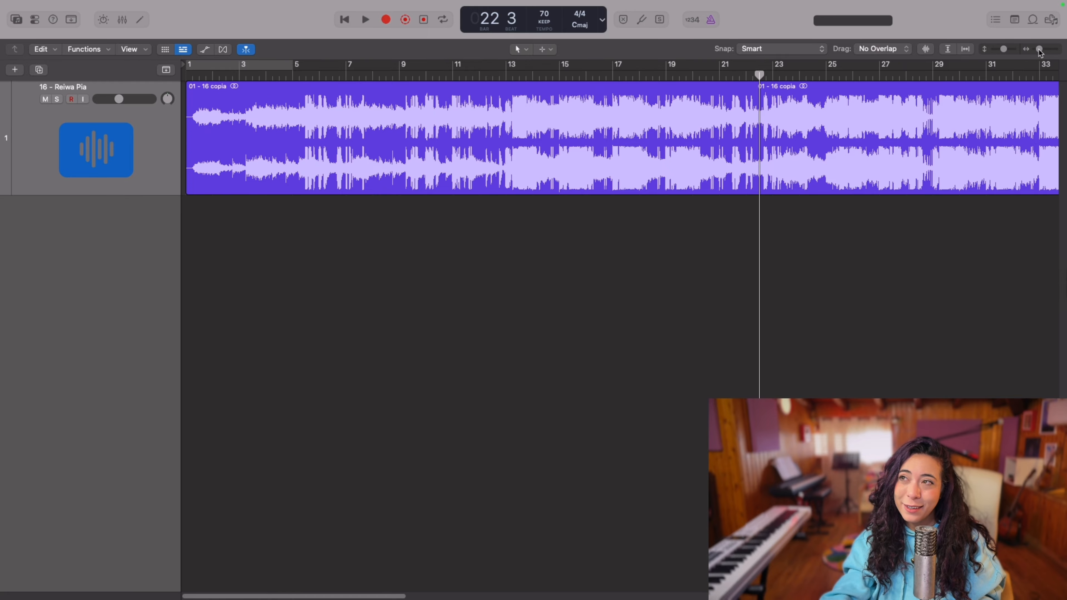
Step: Audition the song's second half from bar 21 and from bar 29, and view the remainder of its waveform
click(605, 75)
click(739, 76)
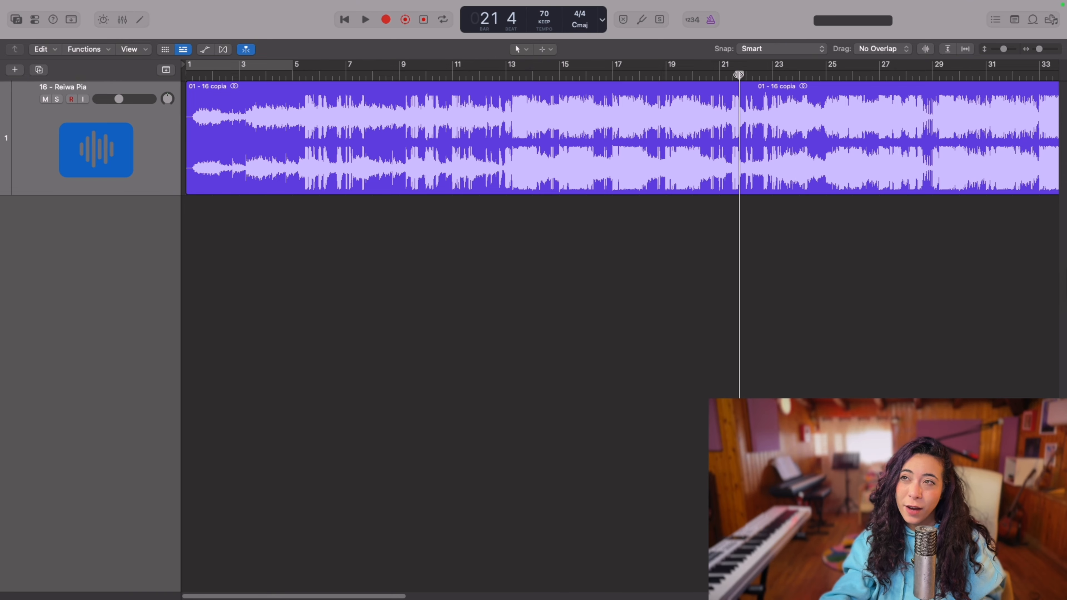
key(space)
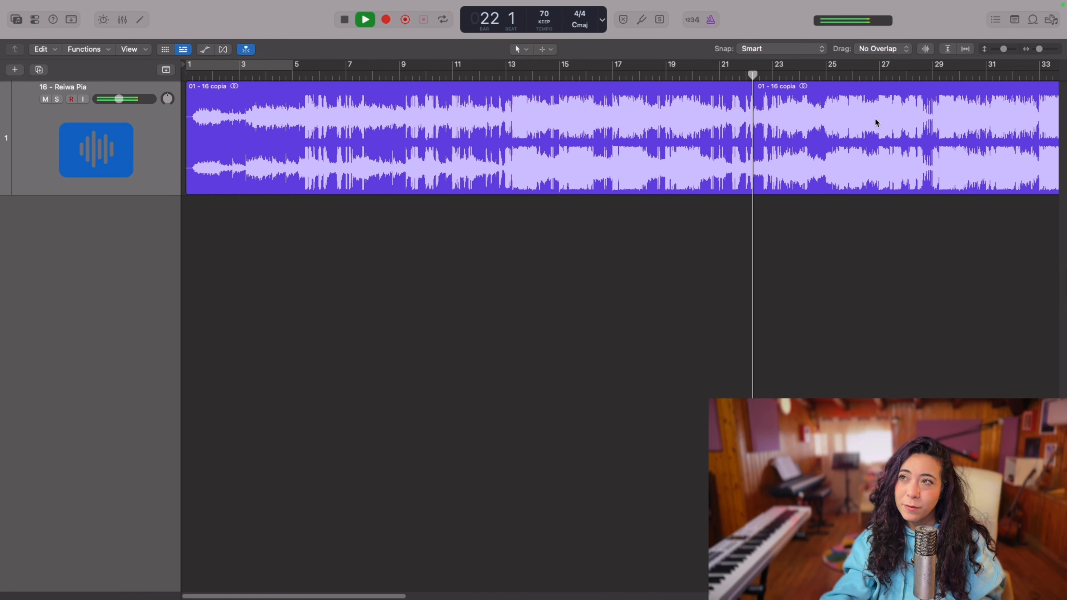
click(946, 77)
key(space)
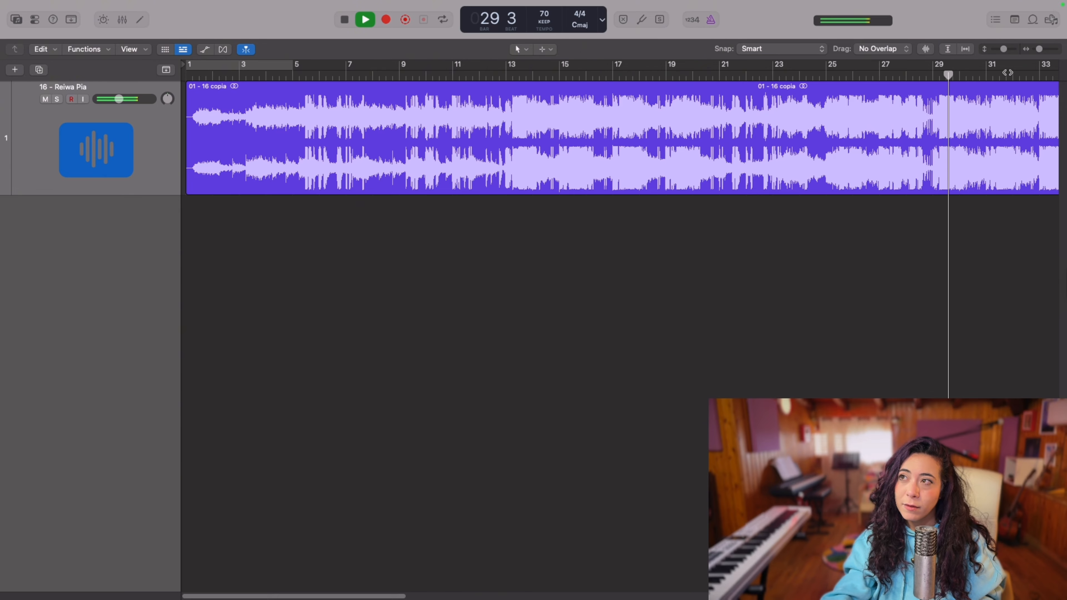
drag(1038, 51, 1036, 52)
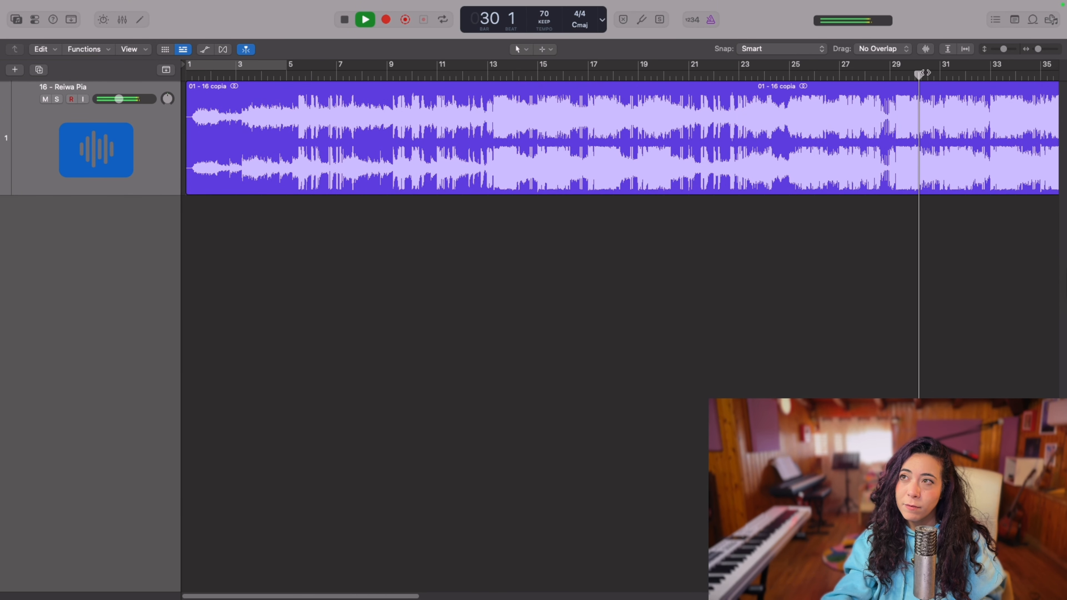
drag(373, 597, 605, 596)
click(383, 74)
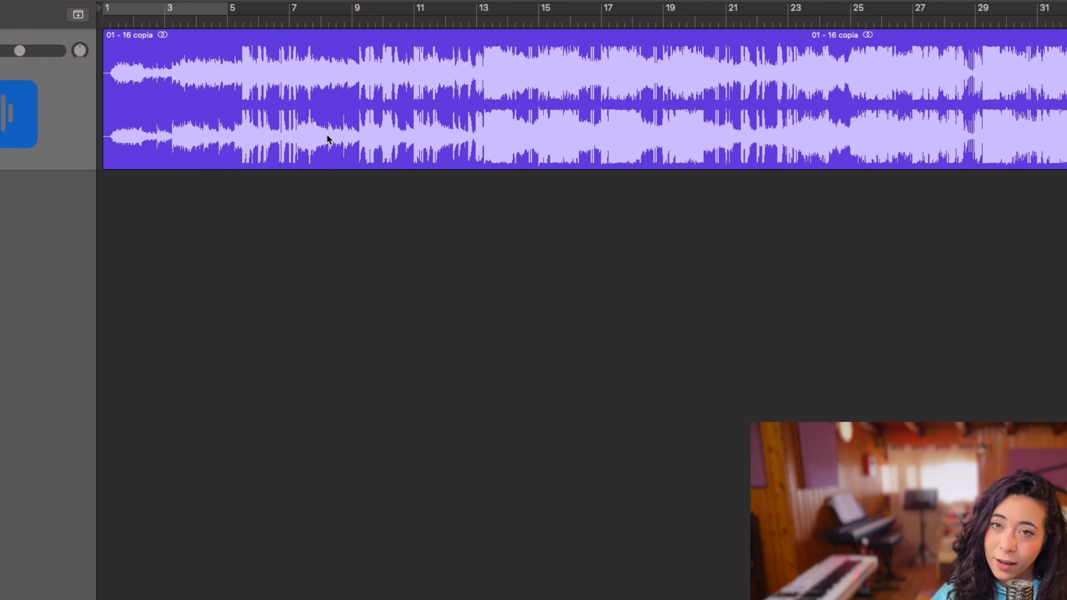
Step: Split the song's audio region into vocals and instrumental stems with Stem Splitter
right_click(327, 135)
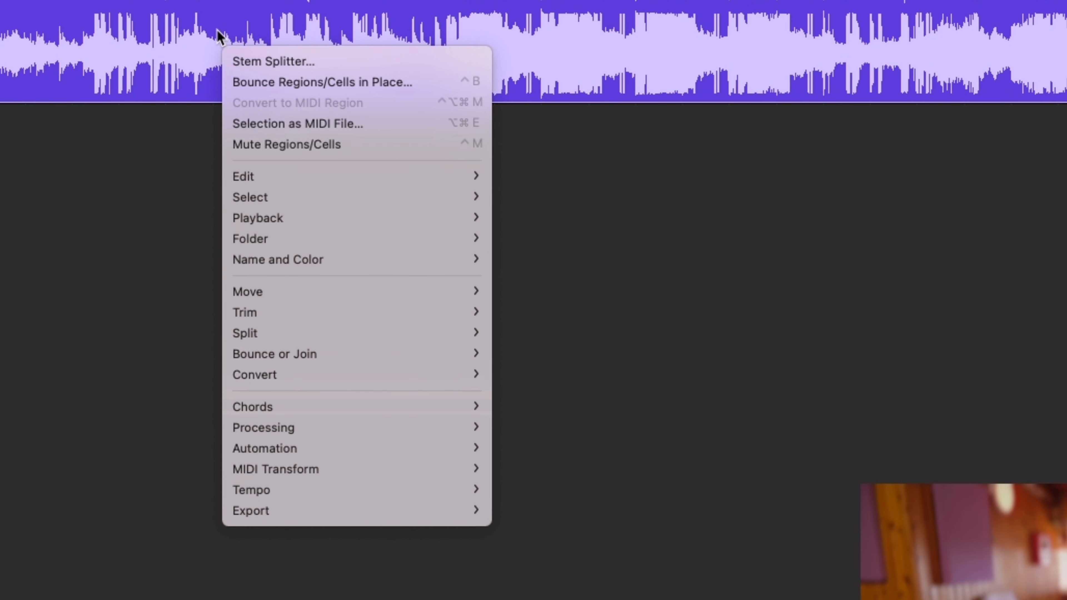
mouse_move(350, 435)
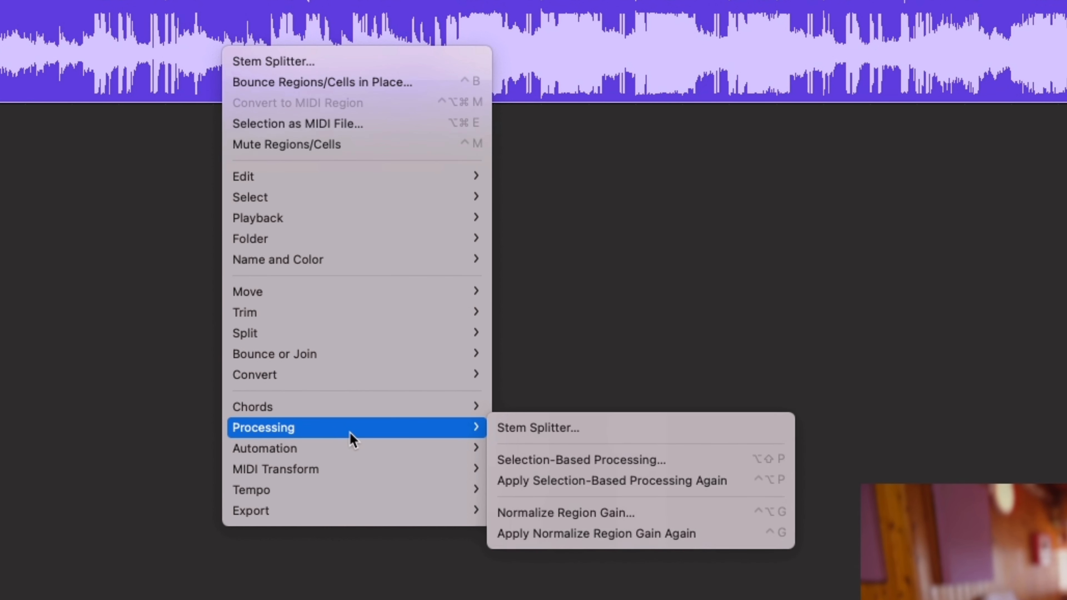
click(624, 436)
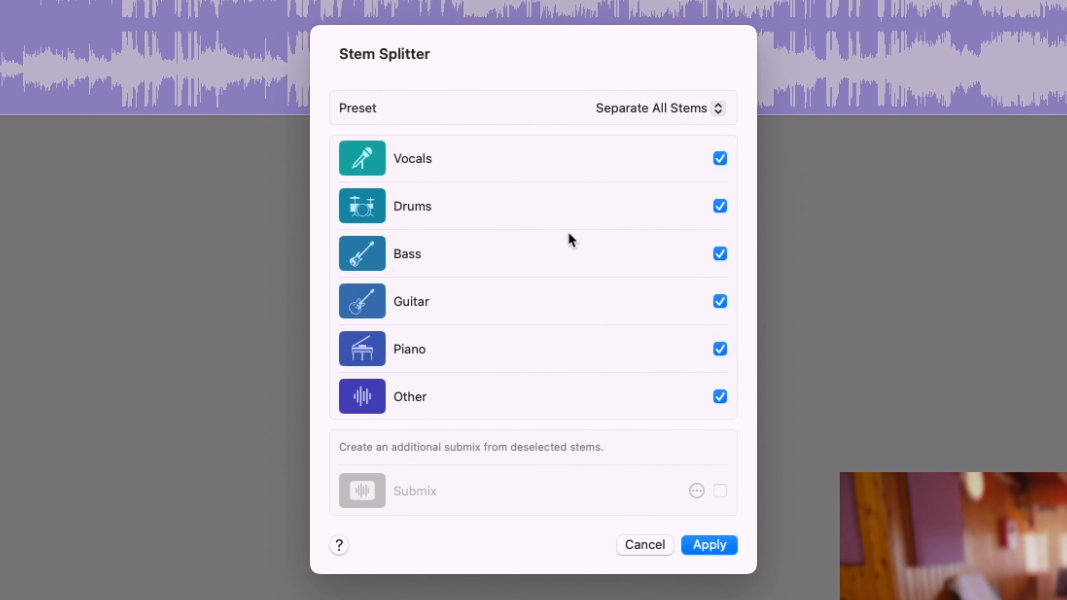
click(709, 545)
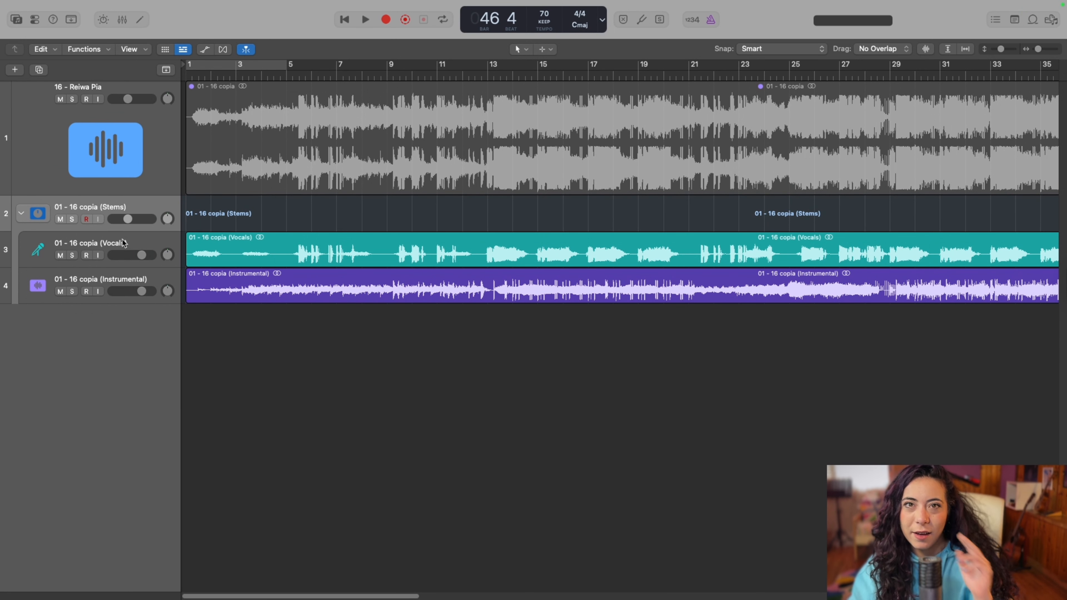
Step: Audition the Instrumental stem in solo from the start and from bar 13, enlarging its track to zoom 12
key(space)
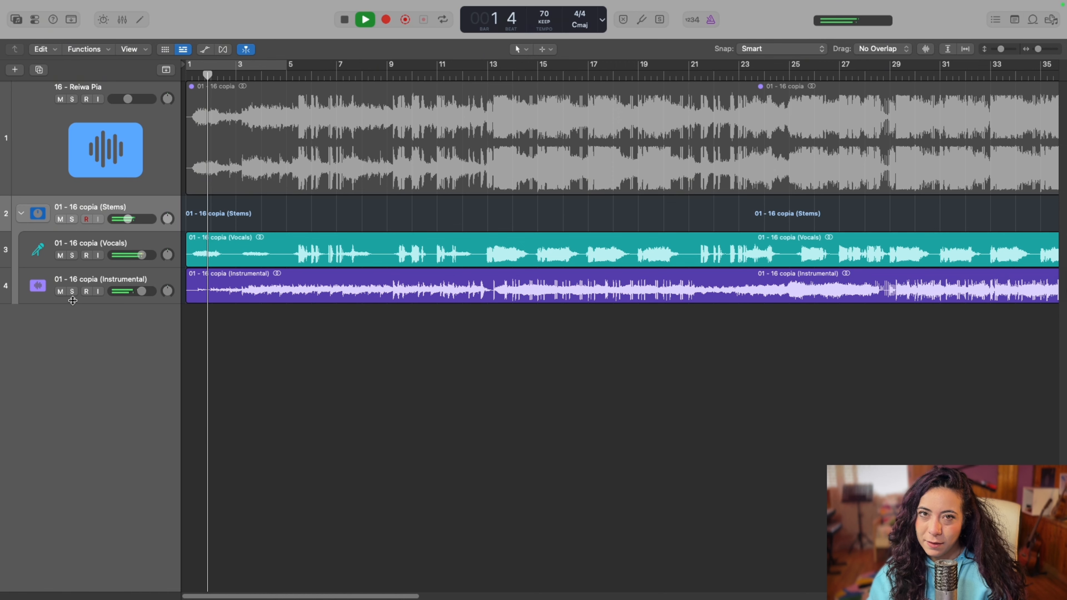
click(72, 291)
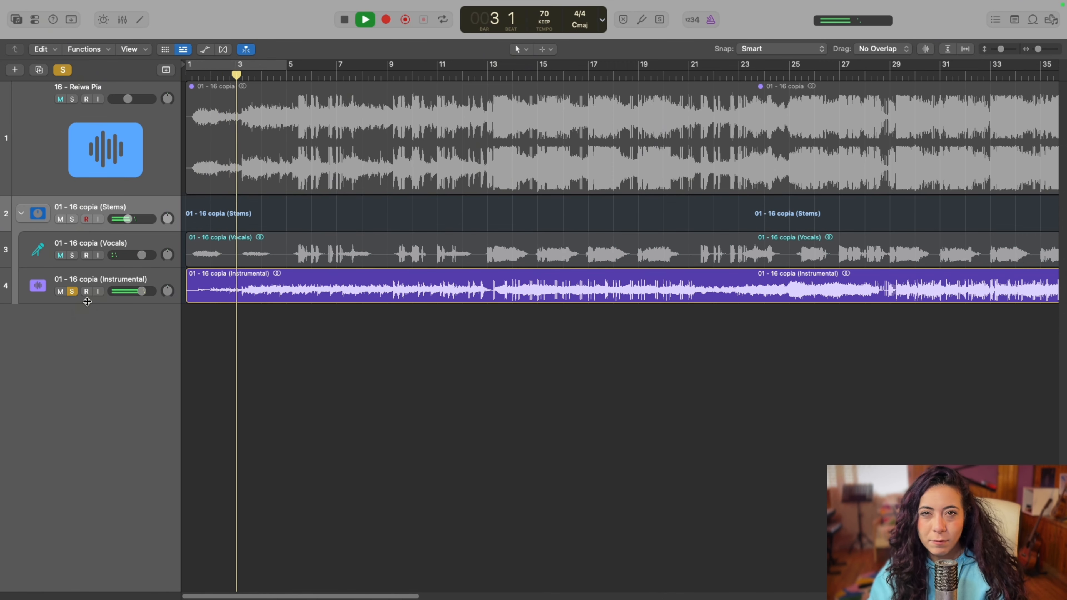
drag(74, 303, 92, 367)
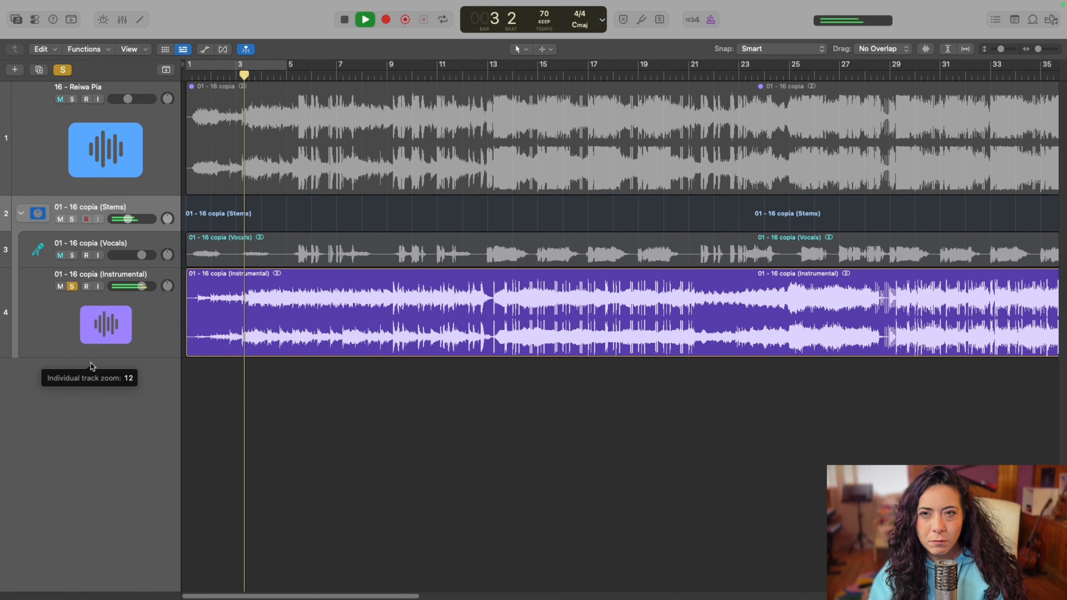
click(511, 75)
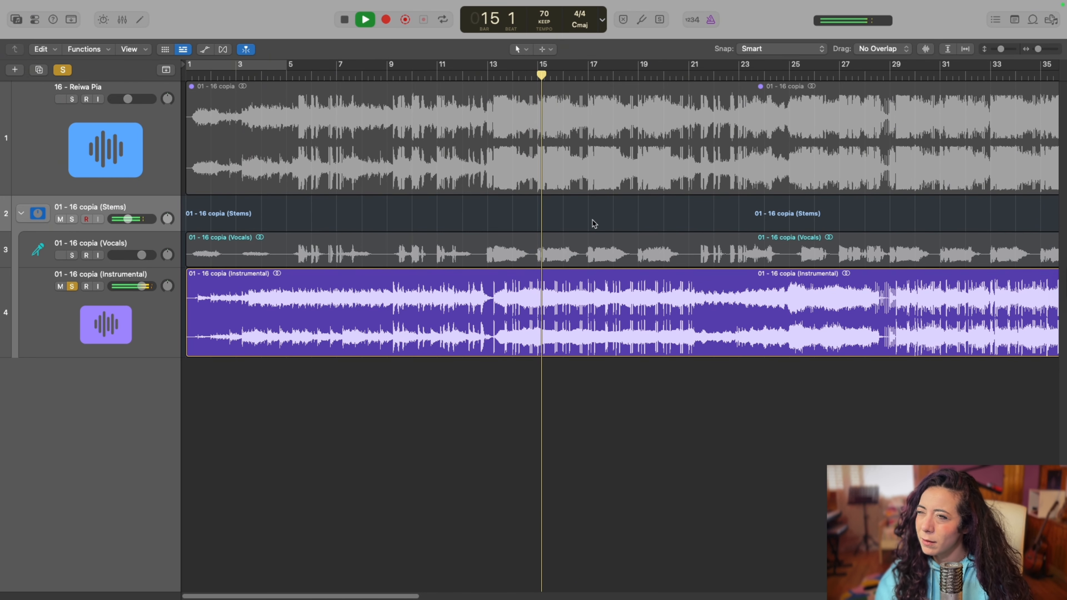
click(777, 74)
click(72, 286)
Step: Audition the Vocals stem in solo from bar 13, turn its solo off, and collapse the stems track stack
click(72, 255)
click(90, 244)
click(492, 74)
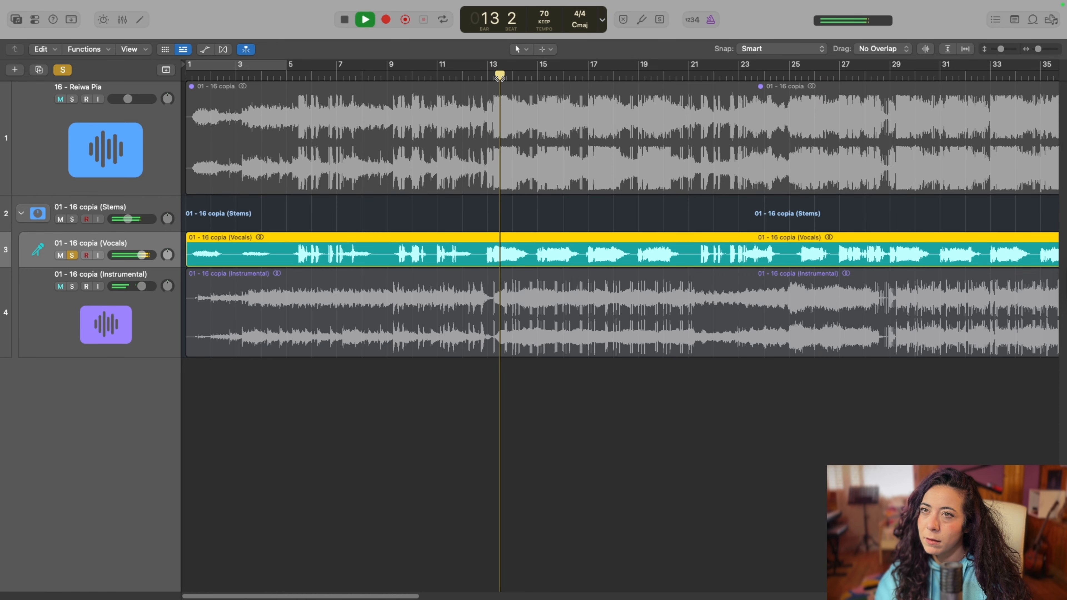
click(72, 255)
key(space)
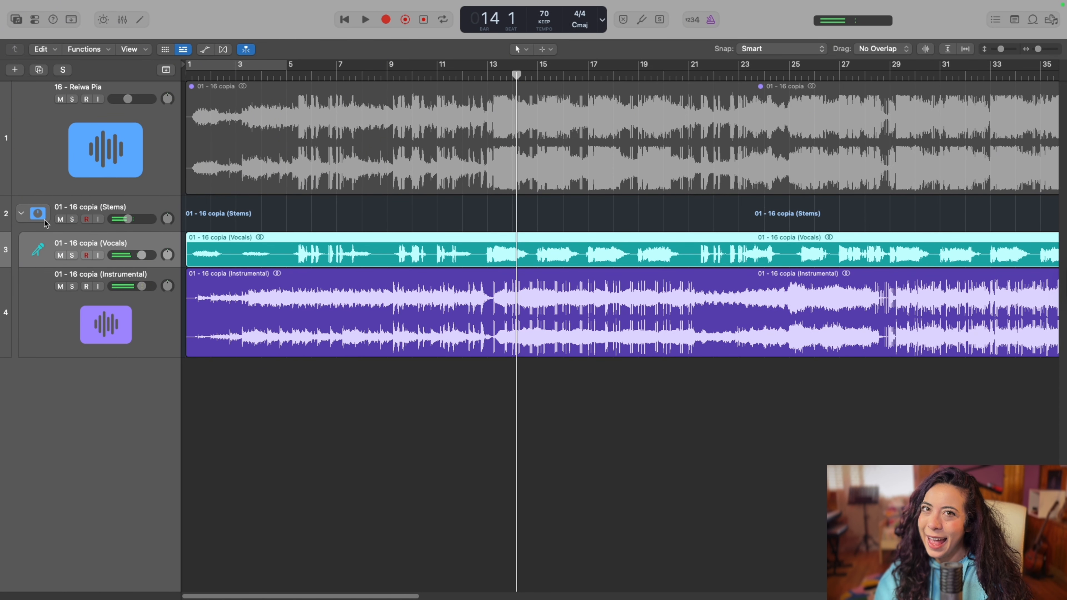
click(22, 214)
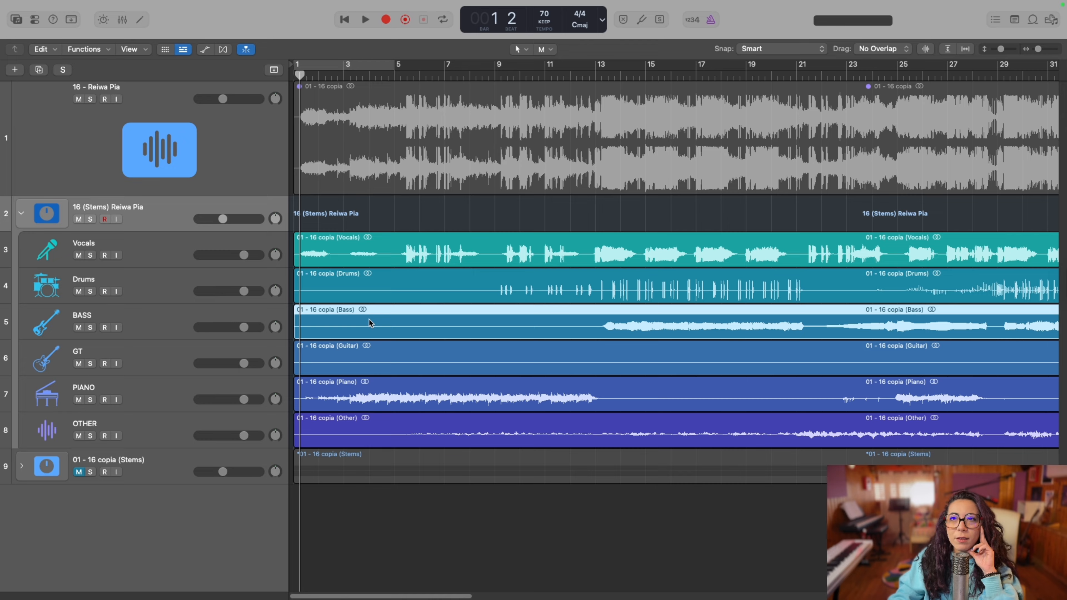
Step: Reorder the stem tracks as Vocals, PIANO, GT, BASS, Drums and OTHER
click(371, 283)
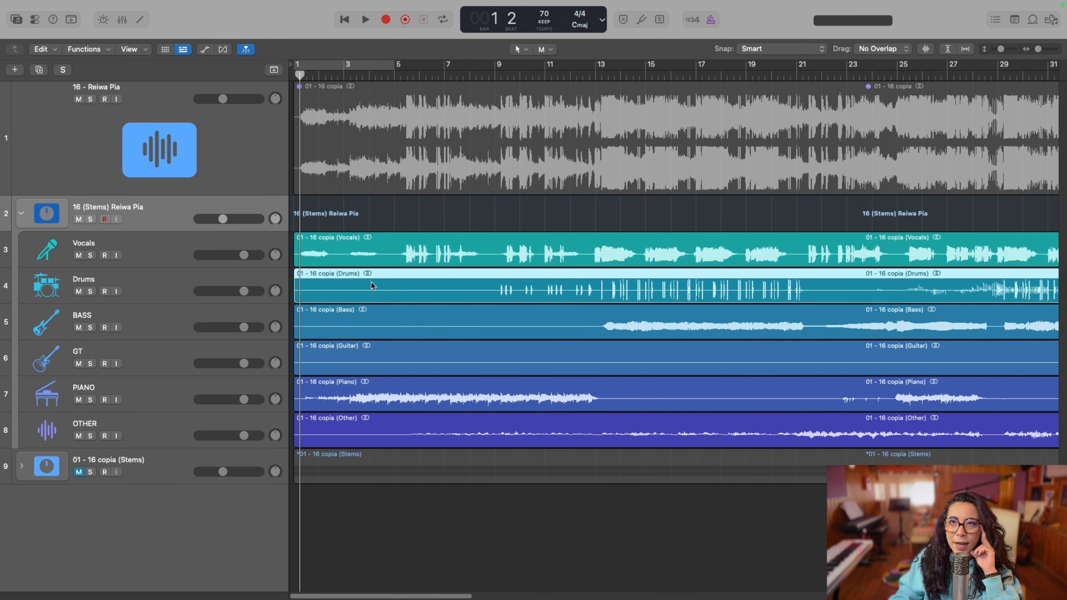
click(348, 250)
click(174, 277)
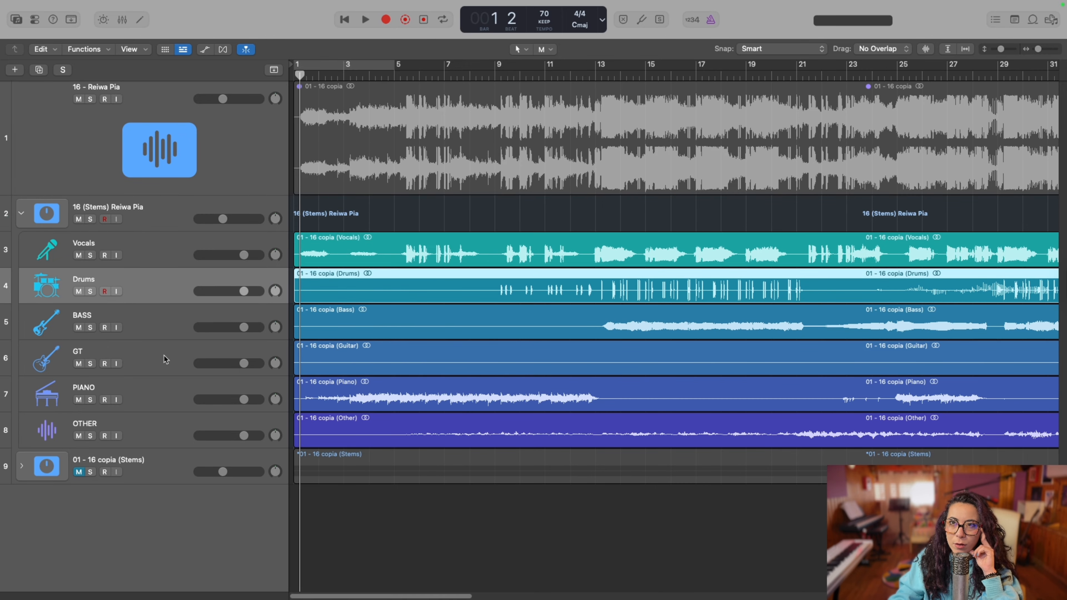
drag(225, 394, 233, 286)
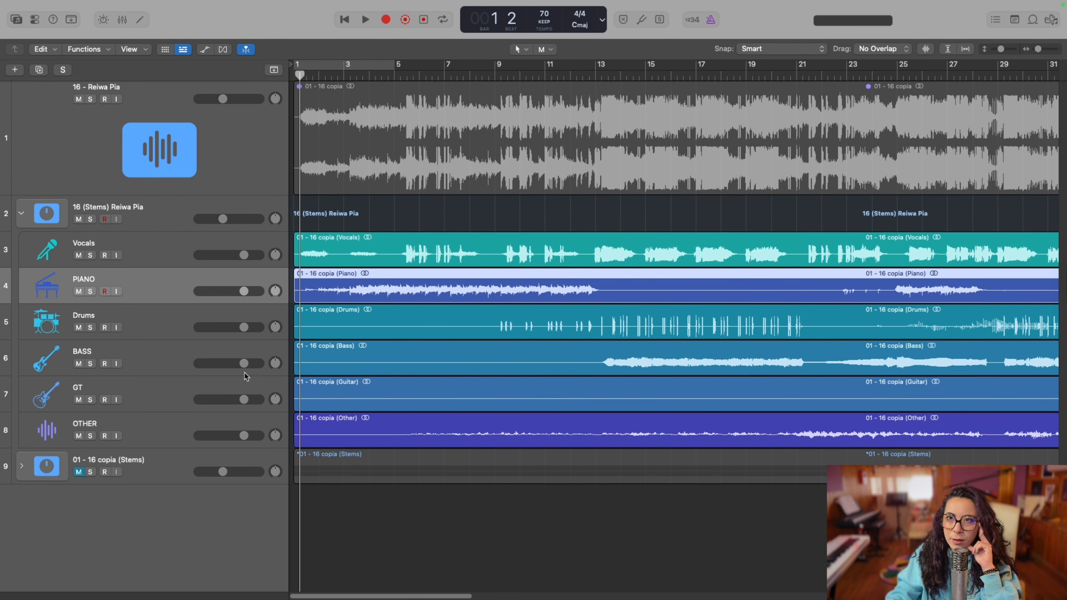
click(240, 390)
drag(240, 389, 265, 401)
Step: Play the stems from bar 1 and audition the Vocals and PIANO tracks in solo, turning each solo off again
key(space)
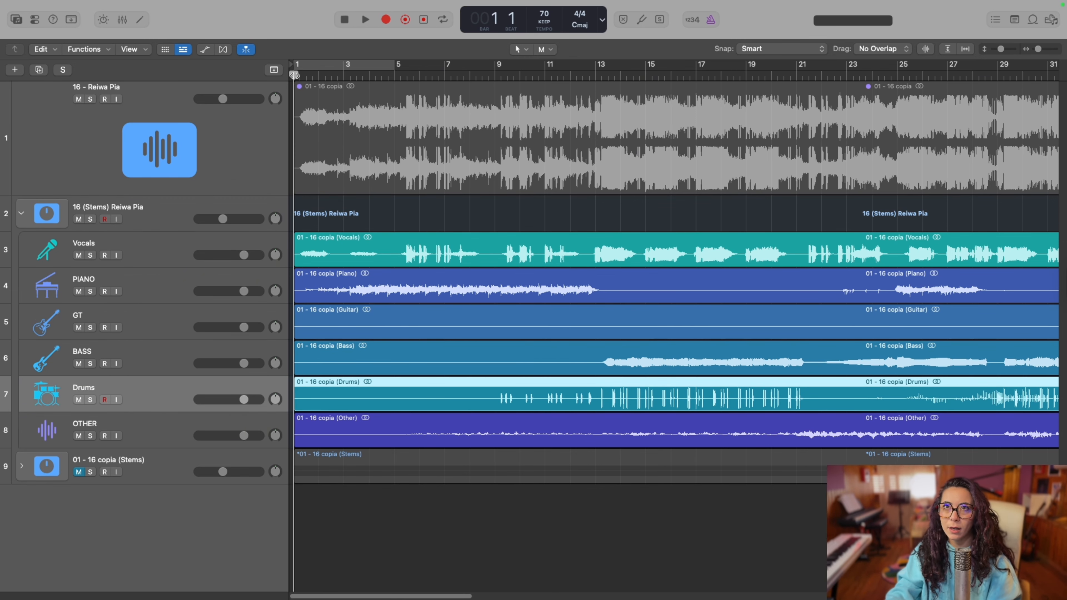
click(92, 256)
click(92, 256)
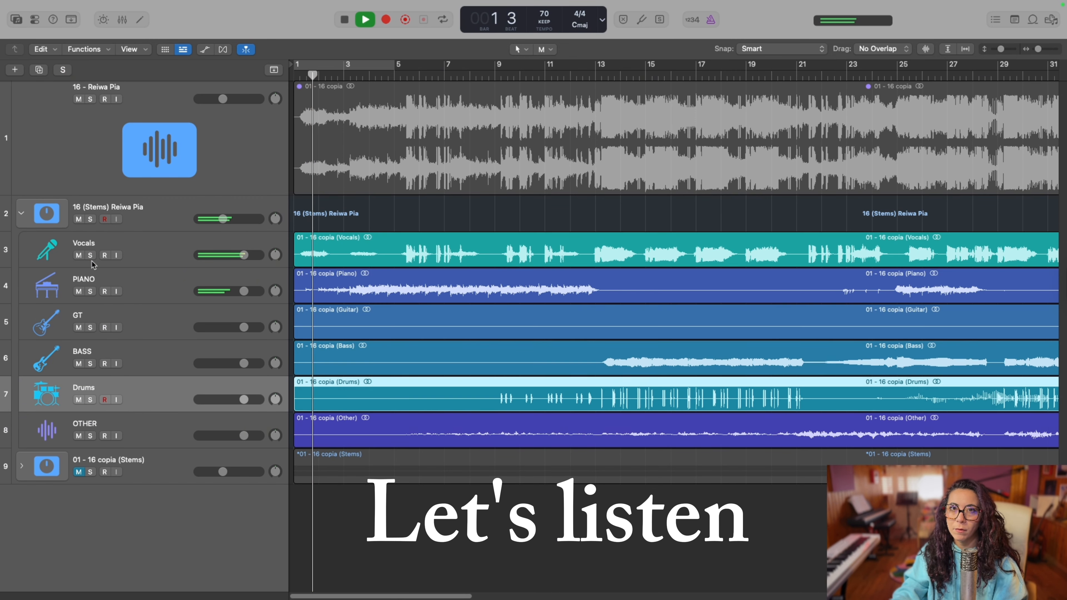
click(92, 292)
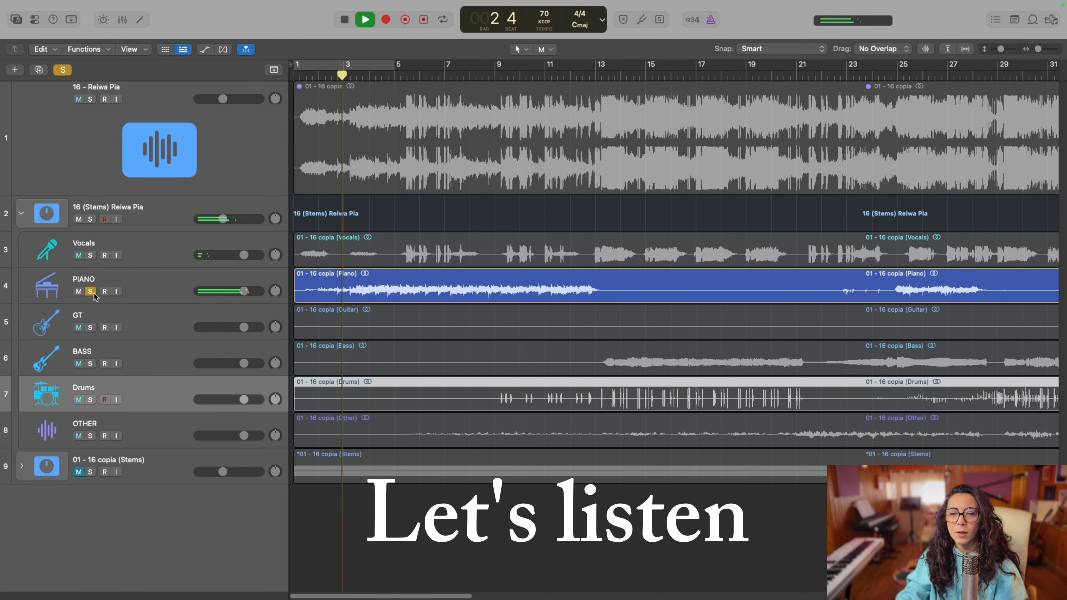
key(space)
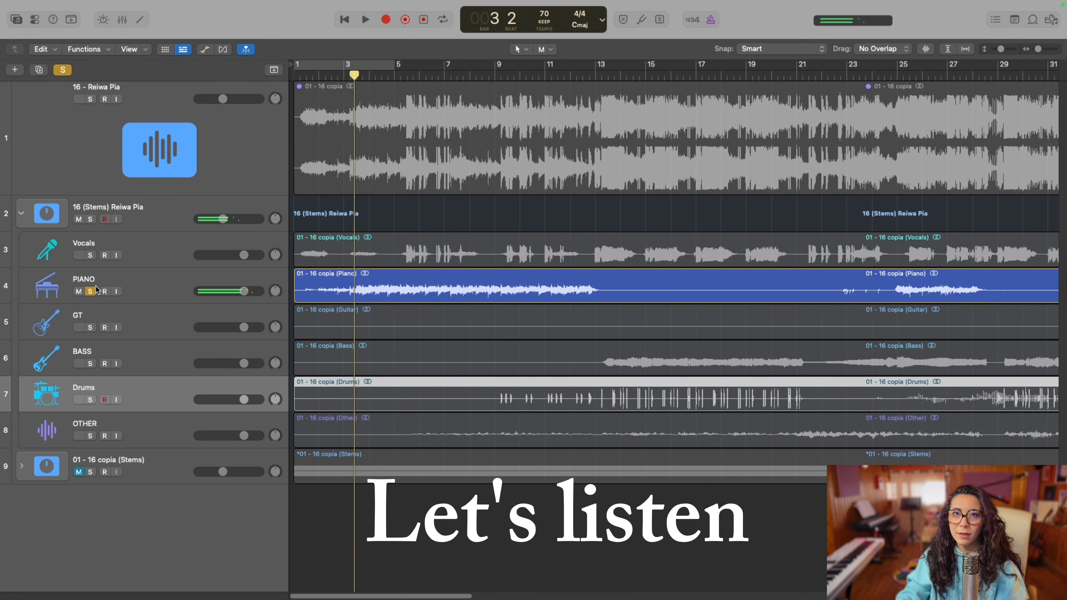
click(90, 291)
Step: Audition the Drums stem in solo from bar 13 and from bar 28, and turn its solo off
click(605, 74)
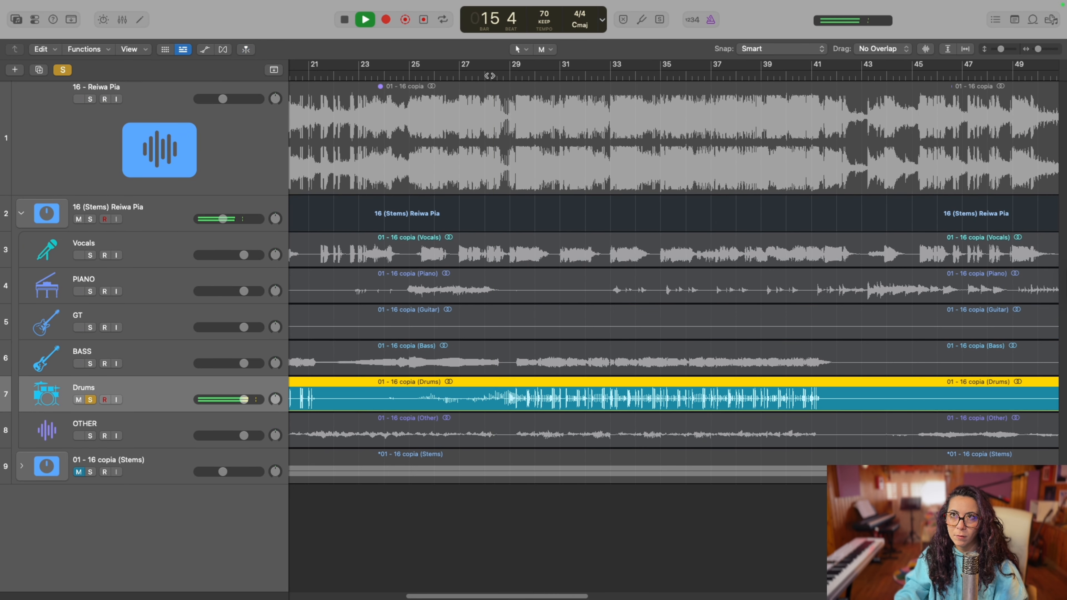
click(489, 75)
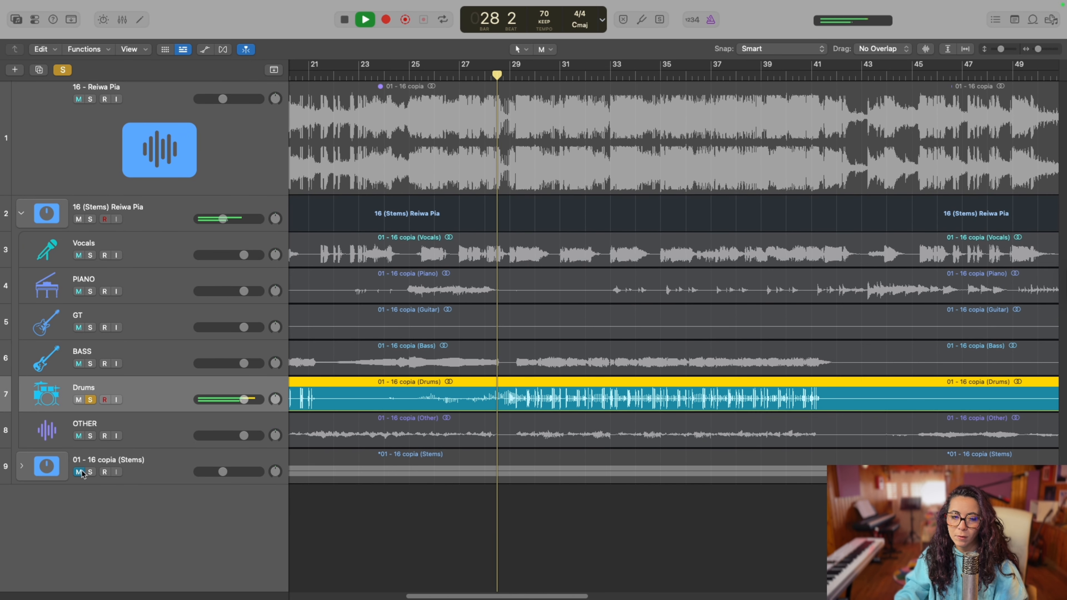
click(90, 400)
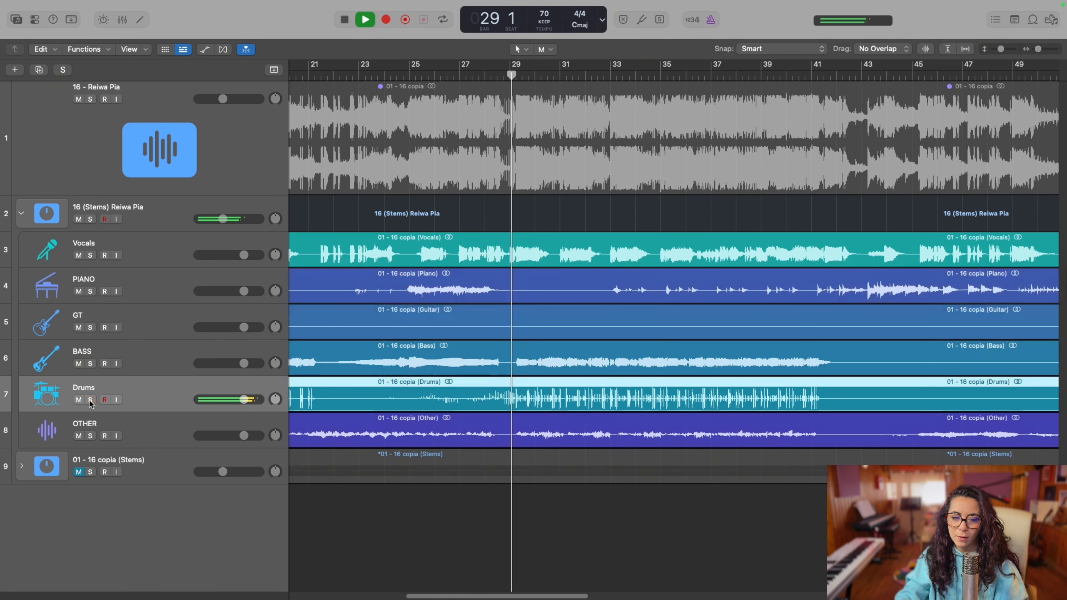
Step: Audition the OTHER stem in solo from about bar 29, stop playback, and turn its solo off
click(91, 436)
key(space)
click(91, 436)
scroll(521, 320, left, 12)
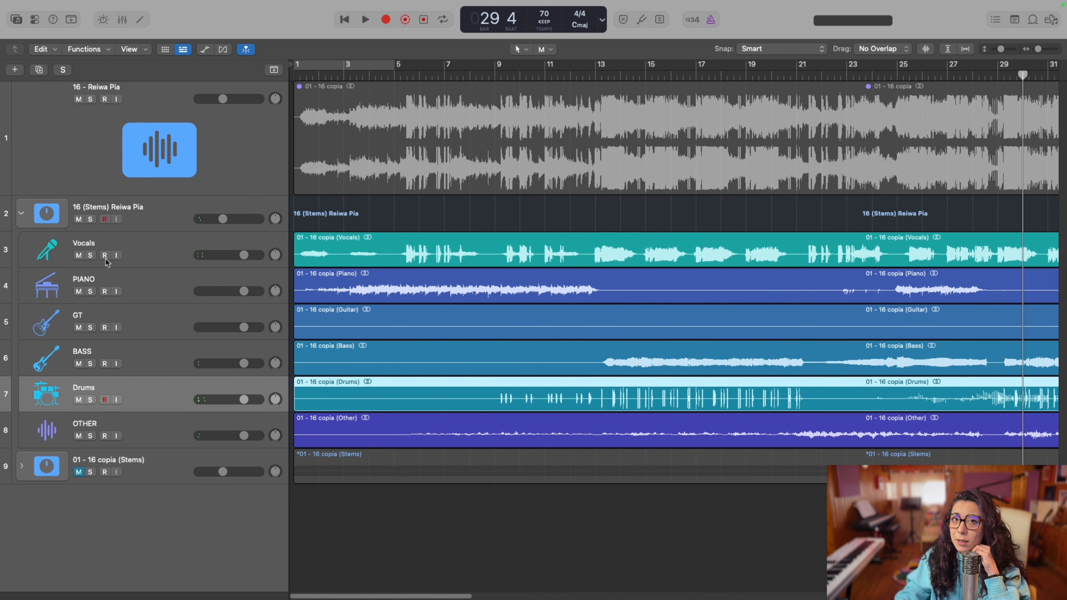
Step: Examine the stem tracks over a longer stretch of the song, selecting their regions together and clearing the selection
click(165, 248)
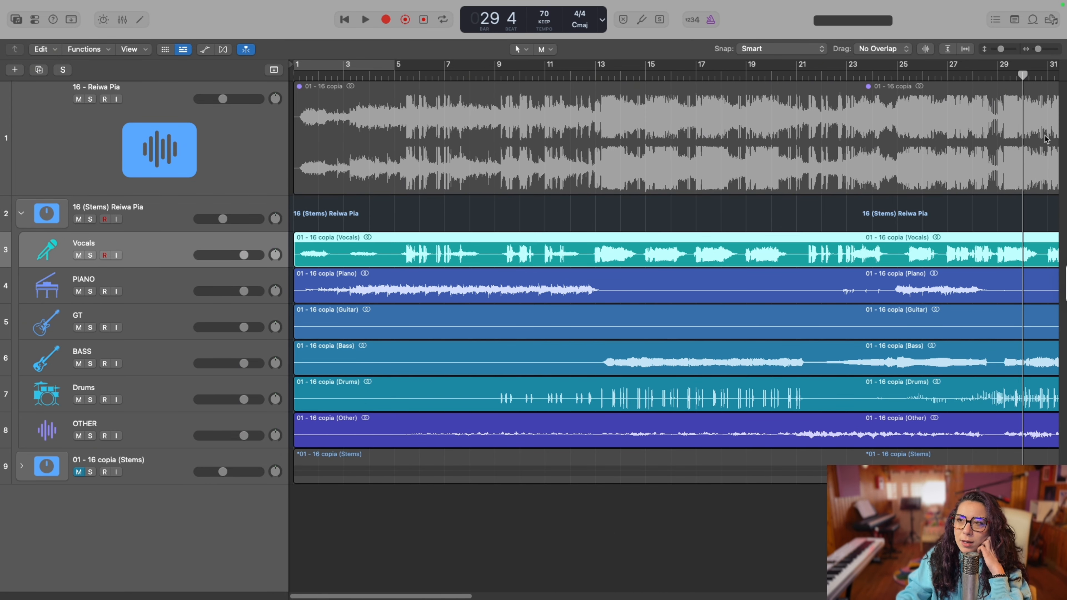
drag(1041, 50, 1038, 48)
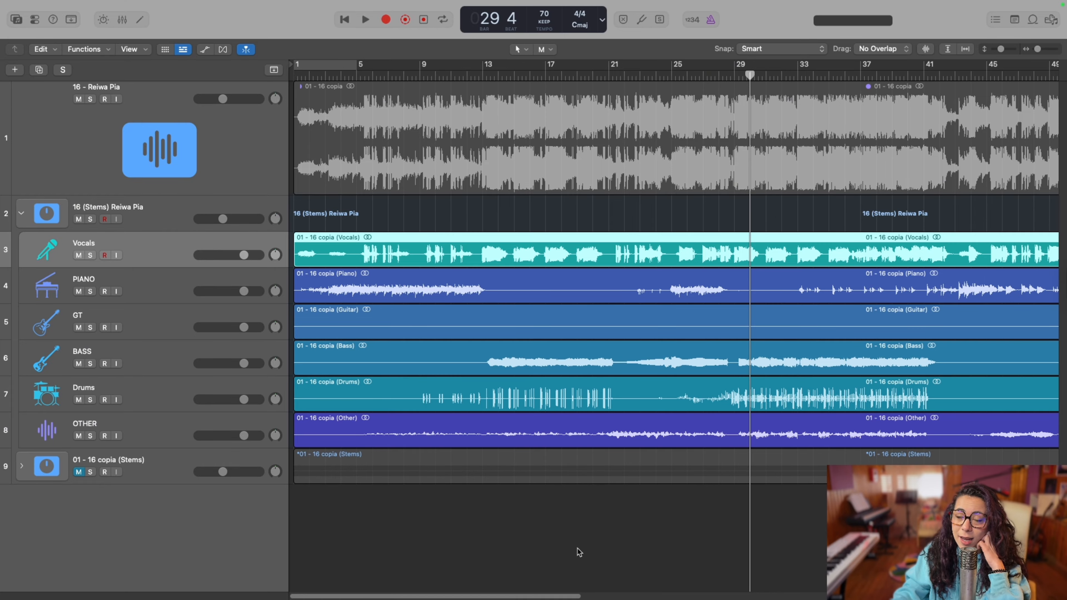
drag(579, 552, 501, 196)
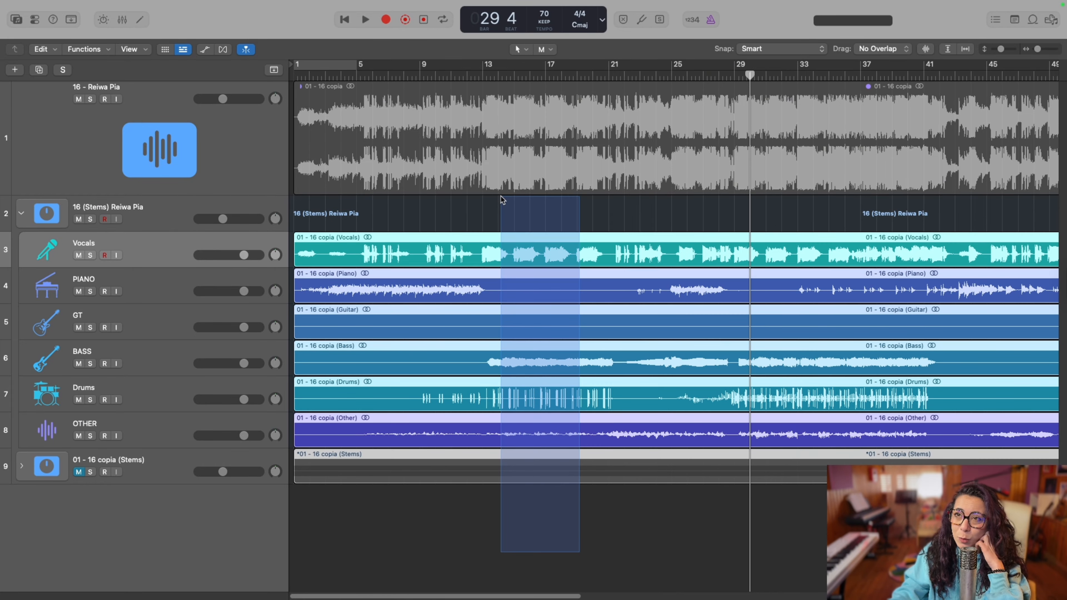
click(544, 504)
drag(401, 202, 997, 533)
click(997, 534)
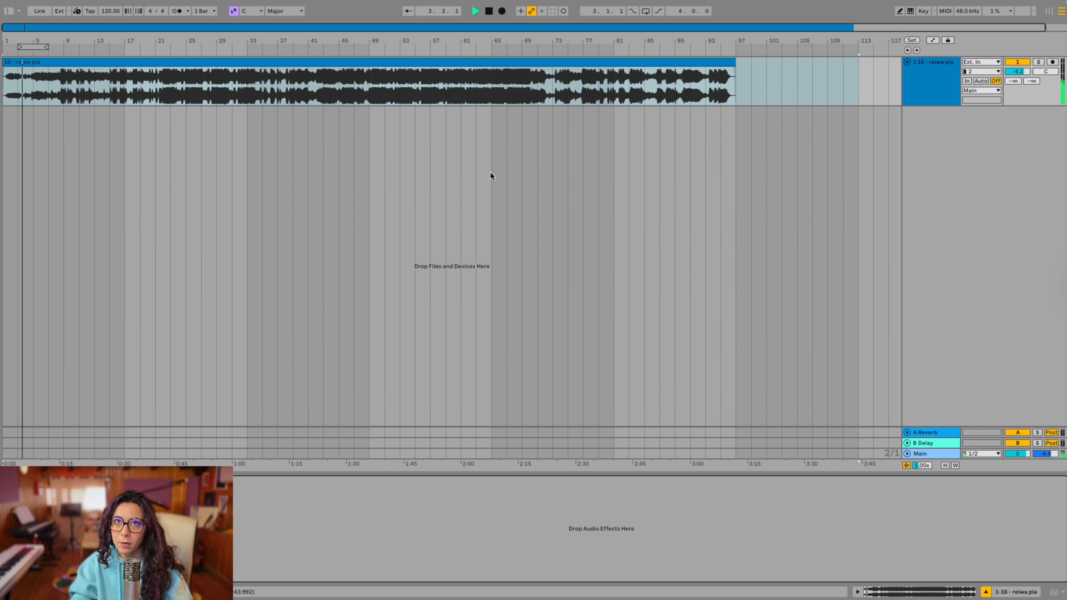
Step: Switch to Ableton Live and turn off Auto-Warp Long Samples in the Record, Warp & Launch settings
click(33, 4)
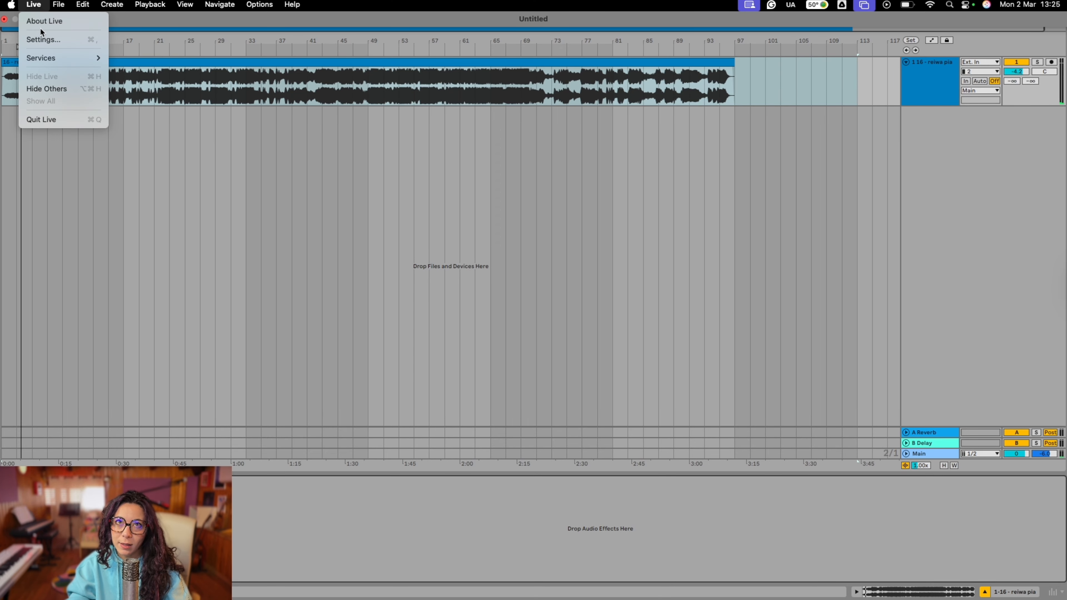
click(43, 39)
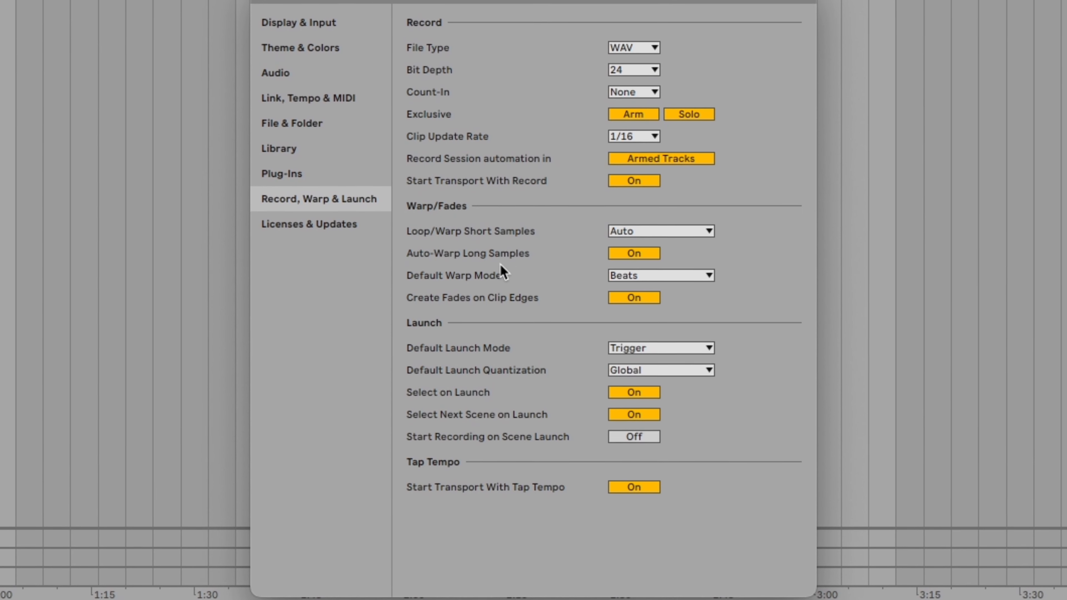
click(635, 253)
Step: Separate the 16 - reiwa pia clip into Vocals, Drums, Bass and Others stems on new audio tracks, using High Speed
right_click(538, 63)
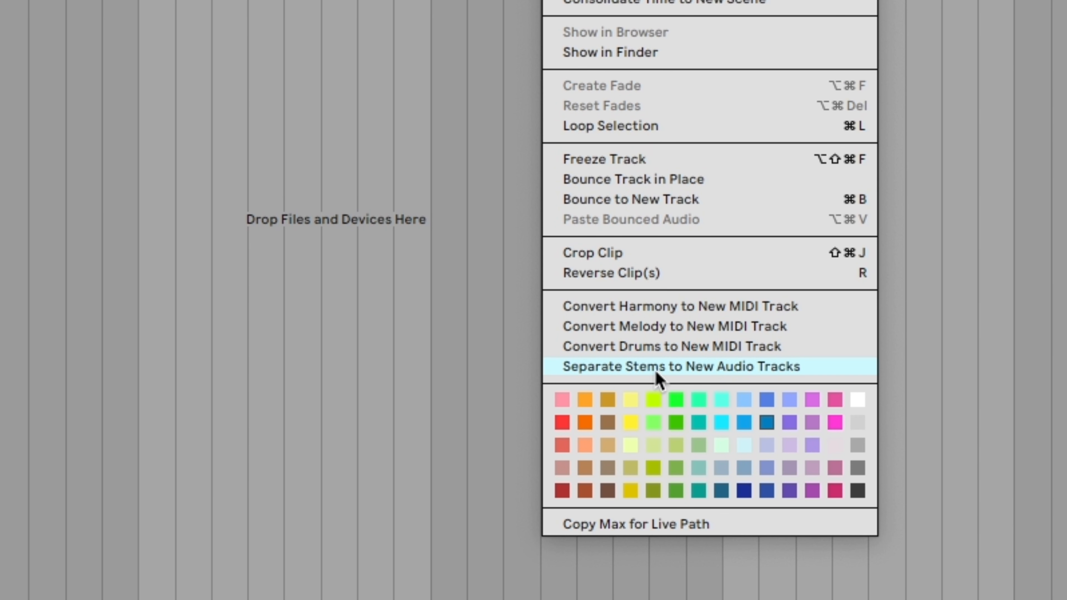
click(679, 370)
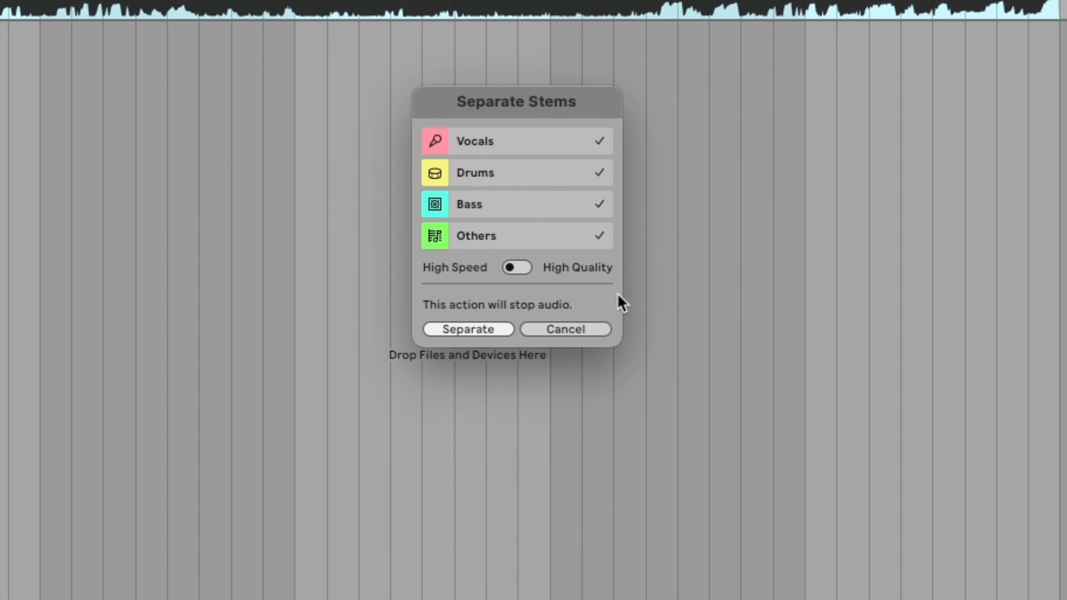
click(469, 329)
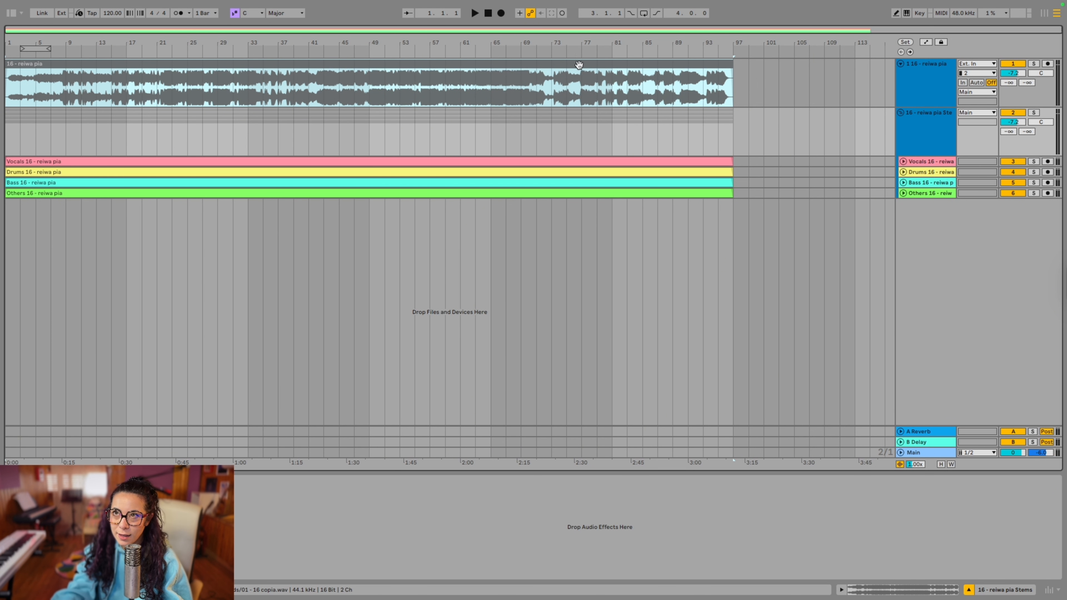
Step: Unfold the Vocals, Drums, Bass and Others stem tracks to show their waveforms
click(902, 161)
click(903, 210)
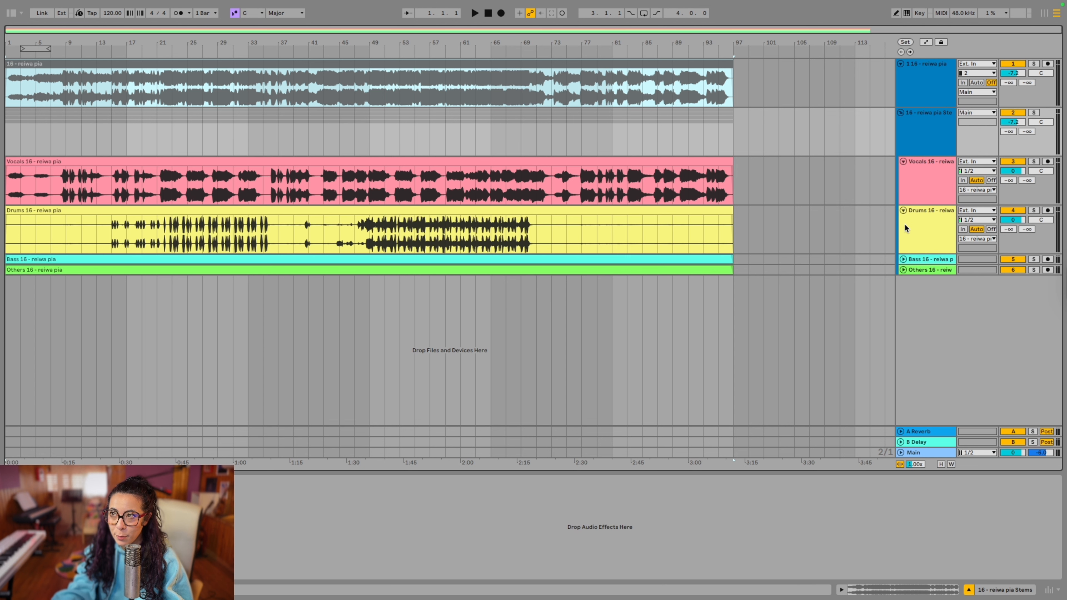
click(902, 259)
click(902, 308)
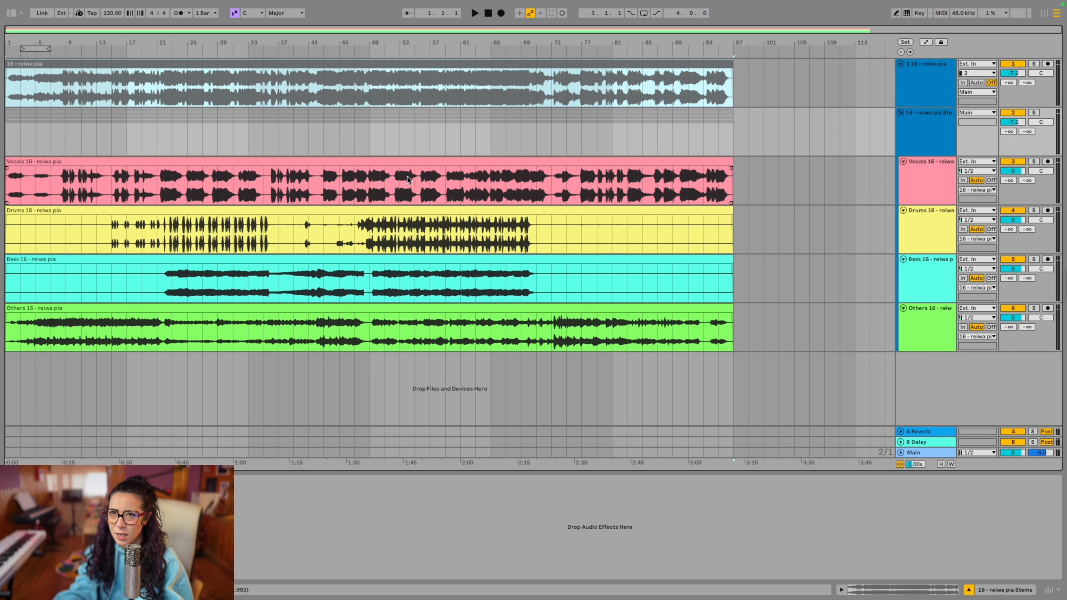
Step: Play the stems from bar 1 and audition the Vocals and Others tracks in solo
click(12, 174)
key(space)
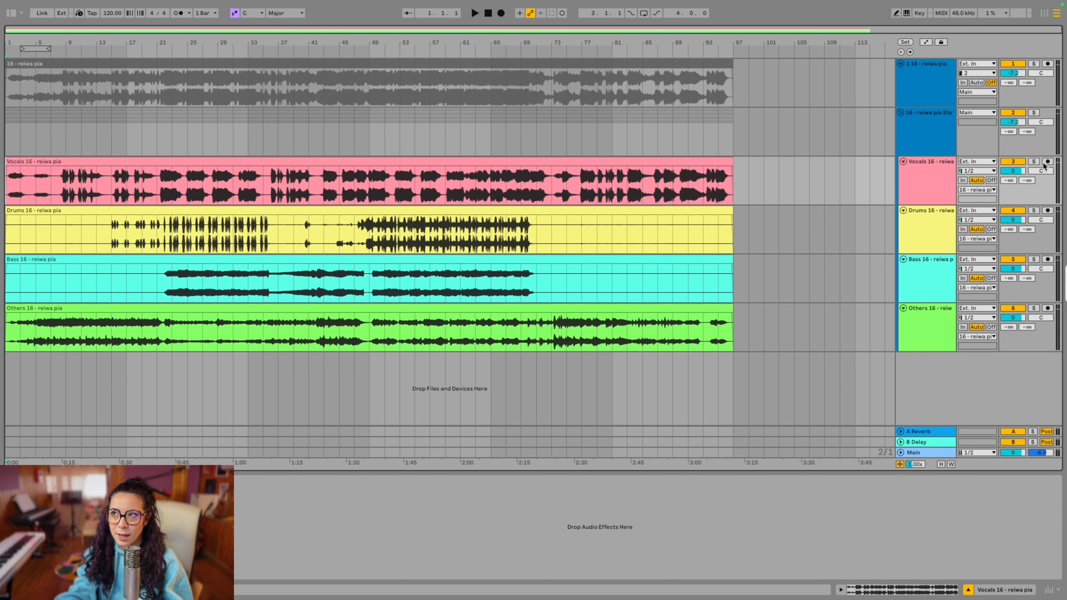
click(1034, 161)
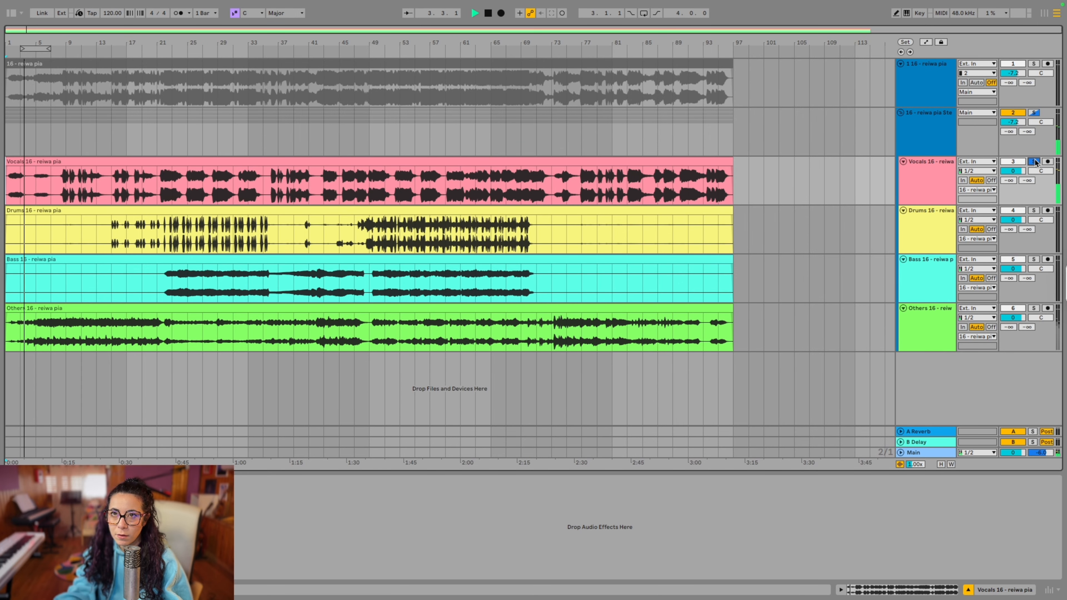
click(1034, 308)
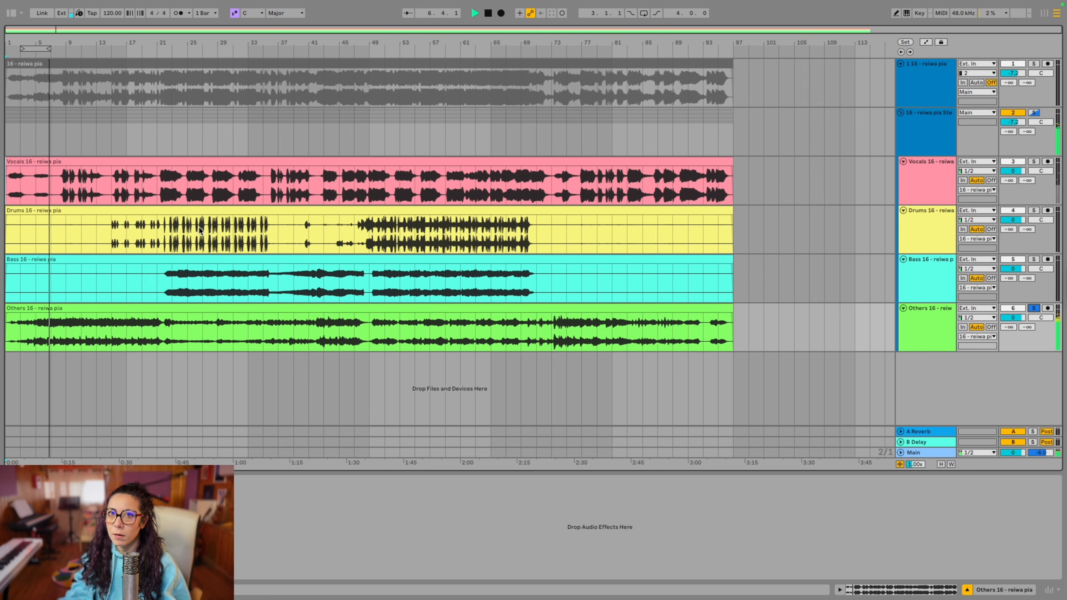
Step: Audition the Drums stem in solo around bar 59, switch the solo to the Bass stem, and turn it off
click(112, 233)
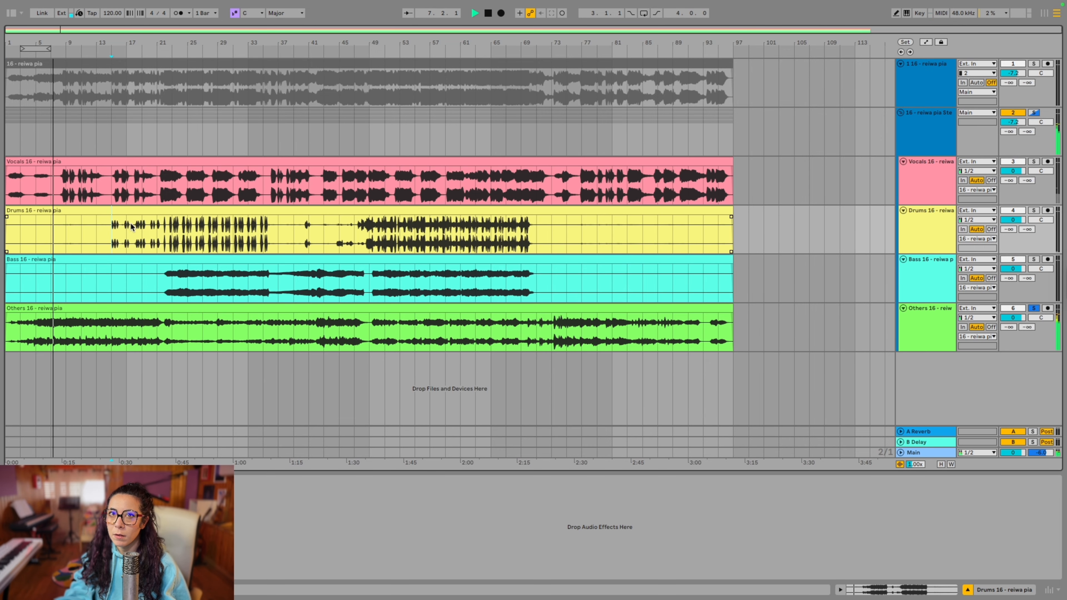
click(1034, 210)
click(446, 232)
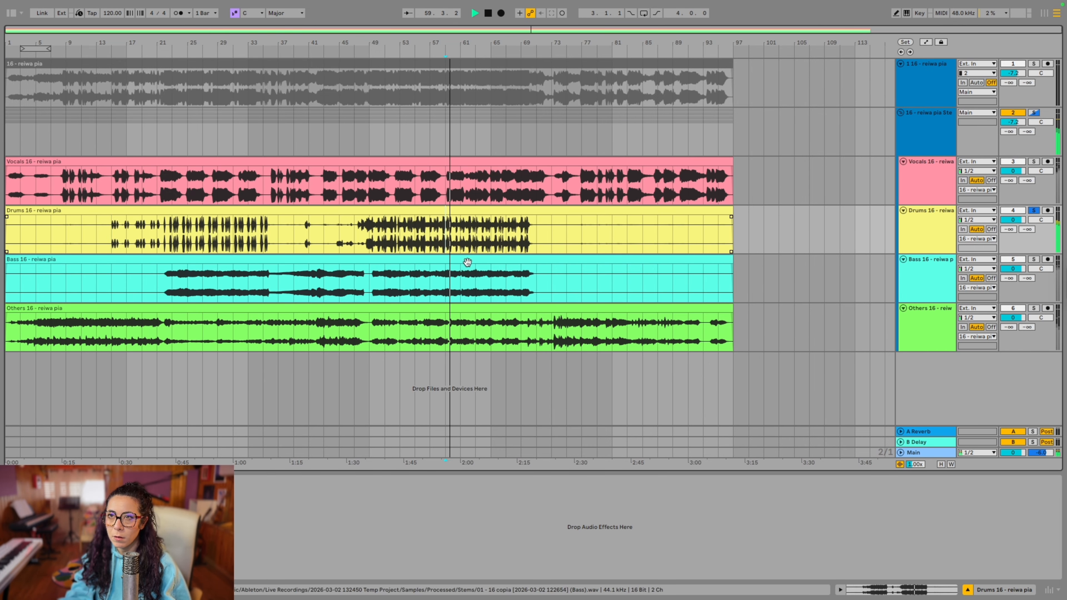
click(1033, 259)
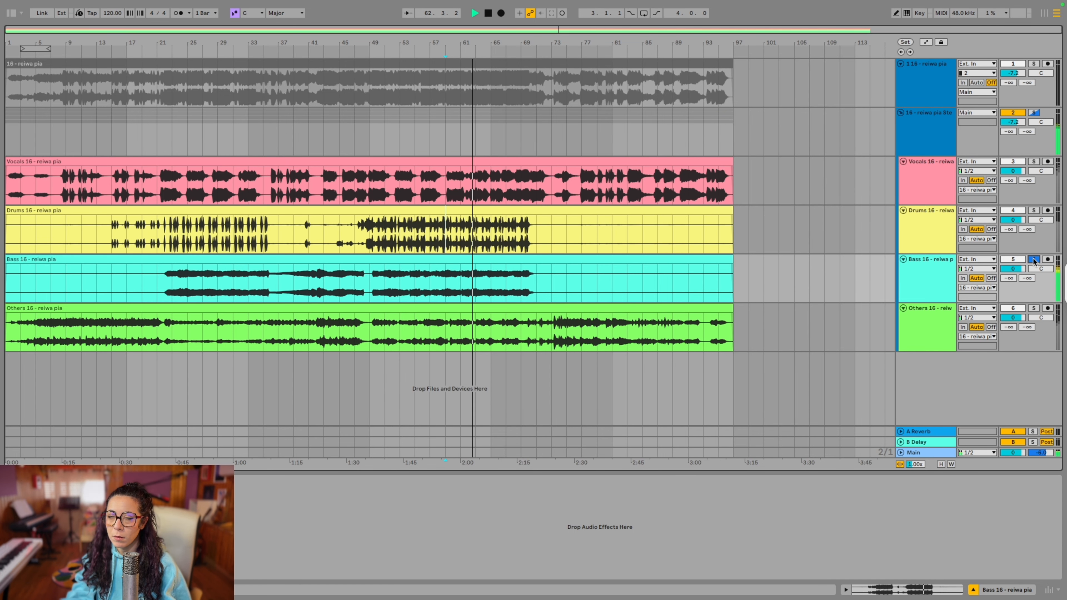
click(1034, 259)
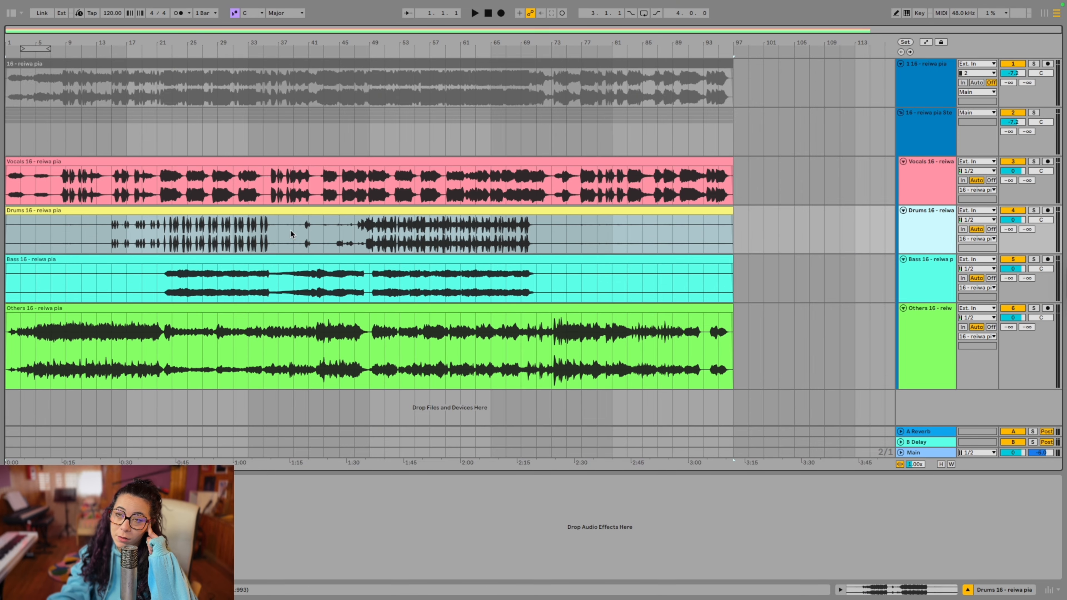
Step: Audition the Bass stem in solo from bar 53
click(399, 282)
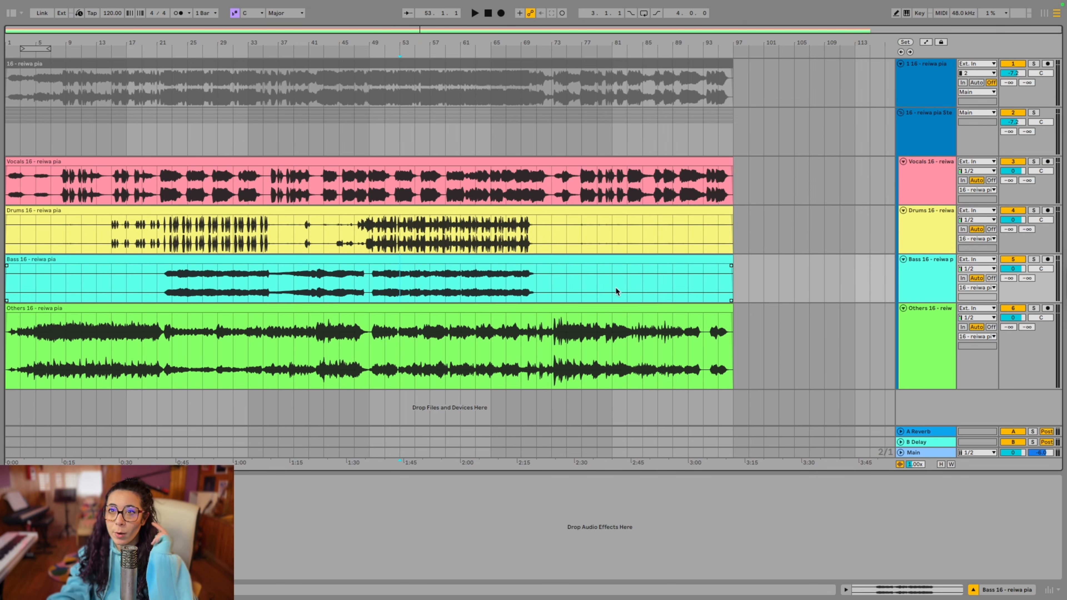
click(1034, 259)
key(space)
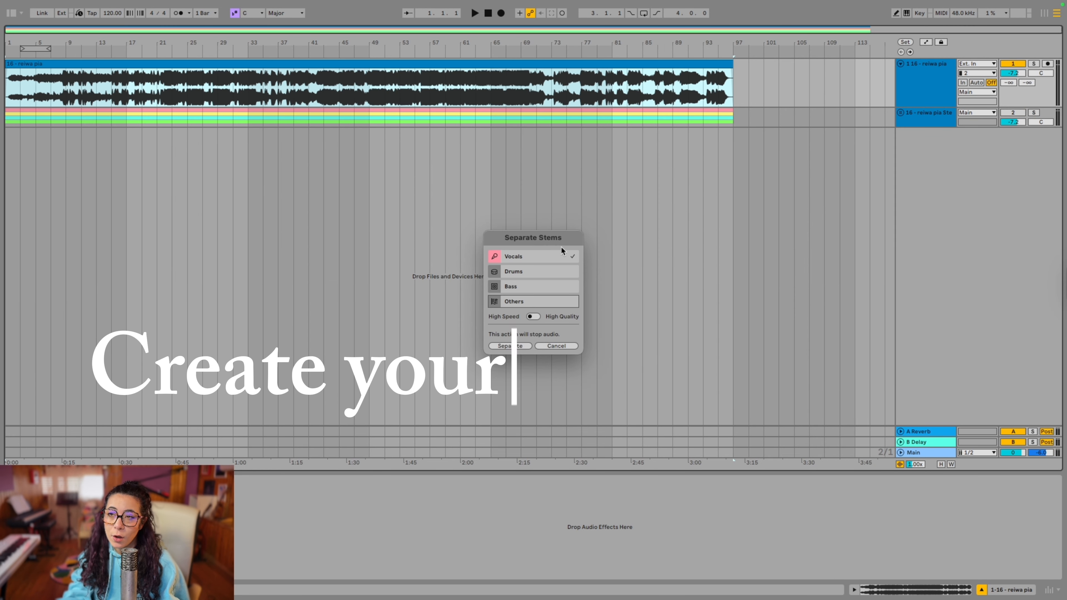
Step: Separate only the Vocals stem from the original song clip at High Speed
drag(559, 239, 558, 195)
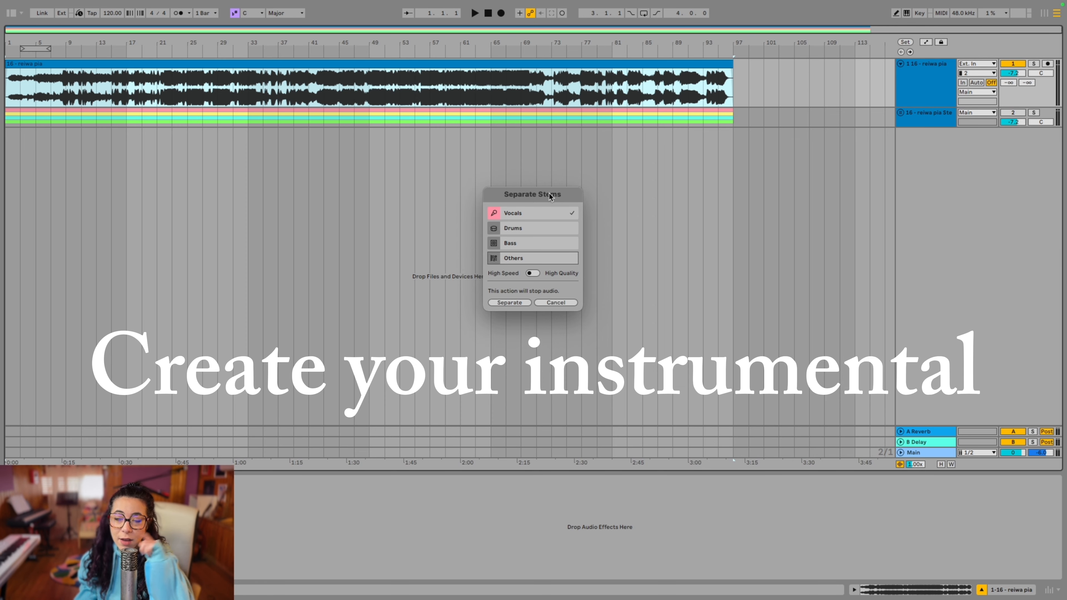
click(509, 302)
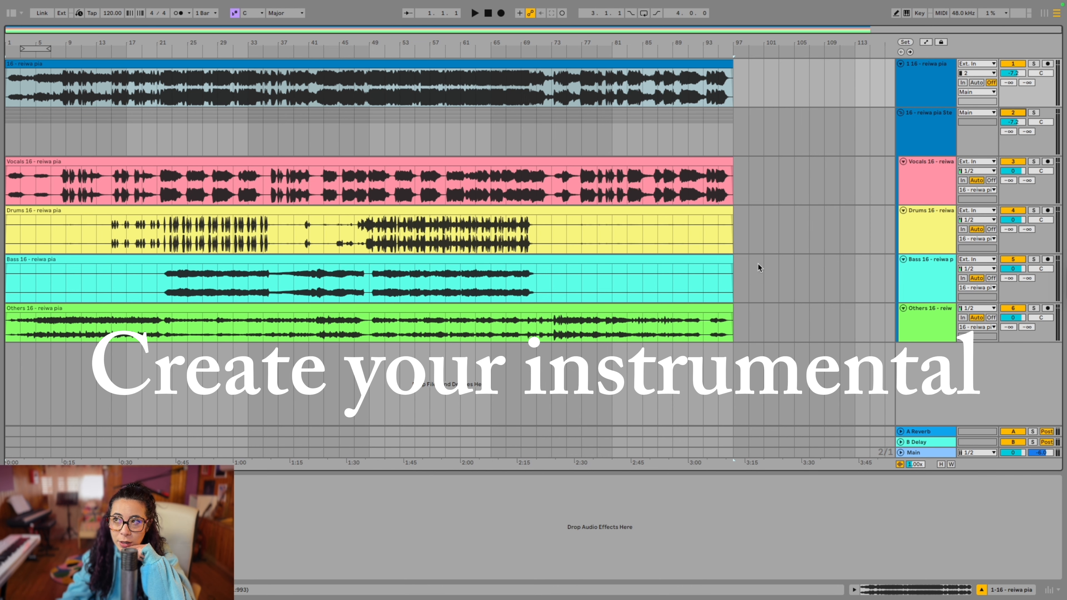
Step: Select the Drums, Bass and Others clips together as the instrumental, then select only the Drums track
click(659, 219)
shift+click(639, 311)
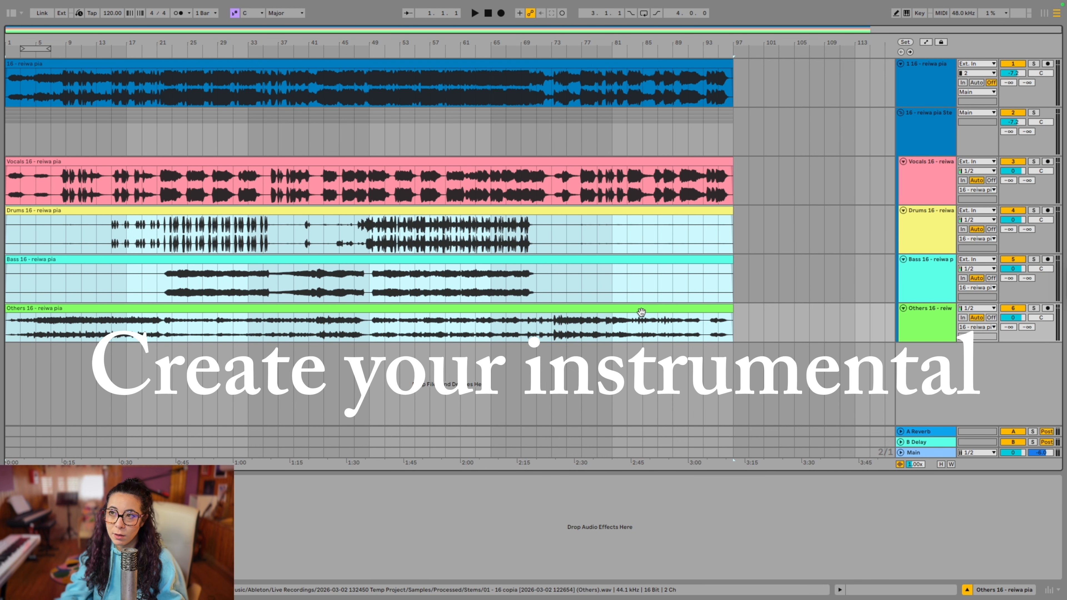
click(142, 235)
click(905, 235)
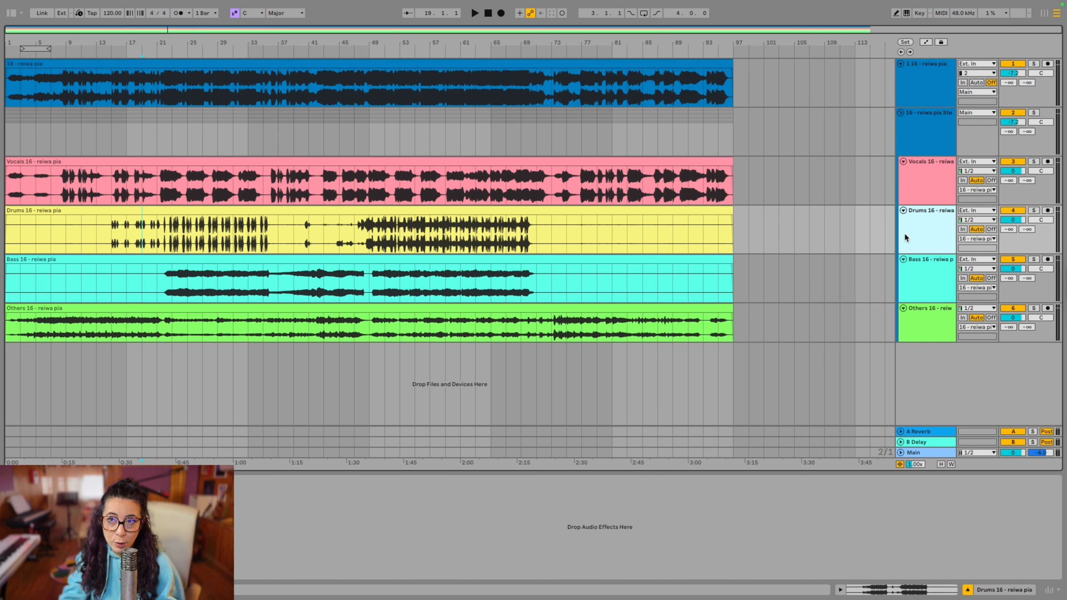
Step: Audition the Bass stem in solo from bar 47
click(369, 282)
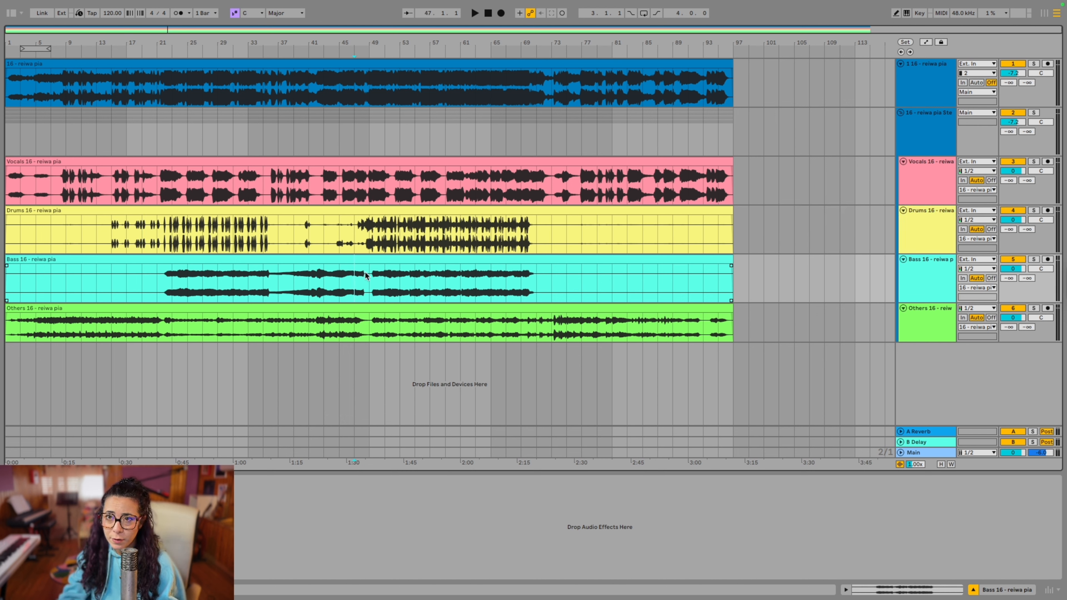
click(1034, 259)
key(space)
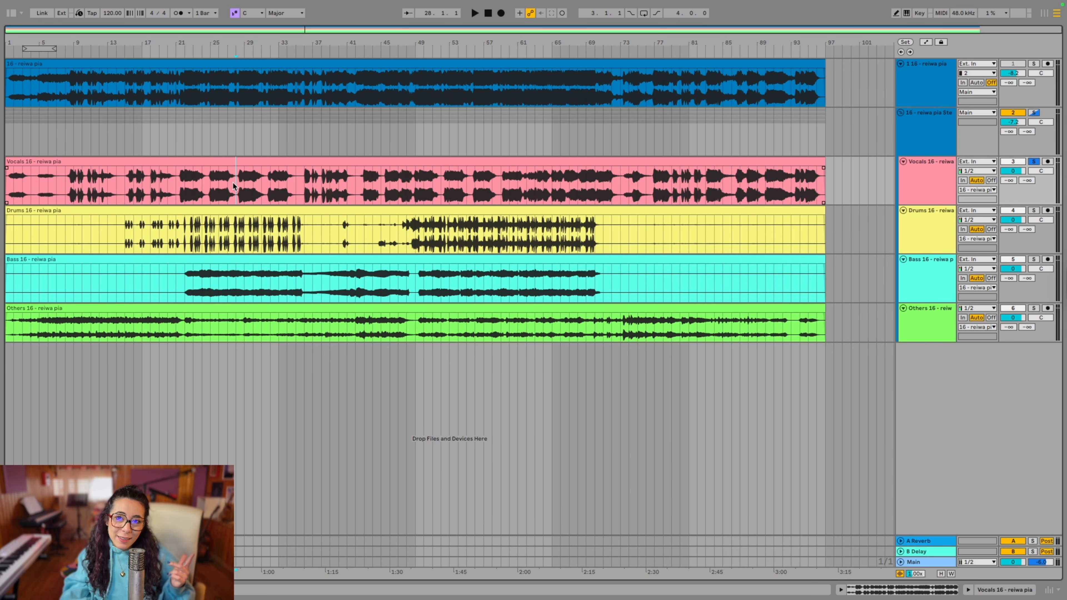
Step: Select the Vocals passage from bar 28 to about bar 35 and turn off the Vocals solo
drag(235, 187, 295, 185)
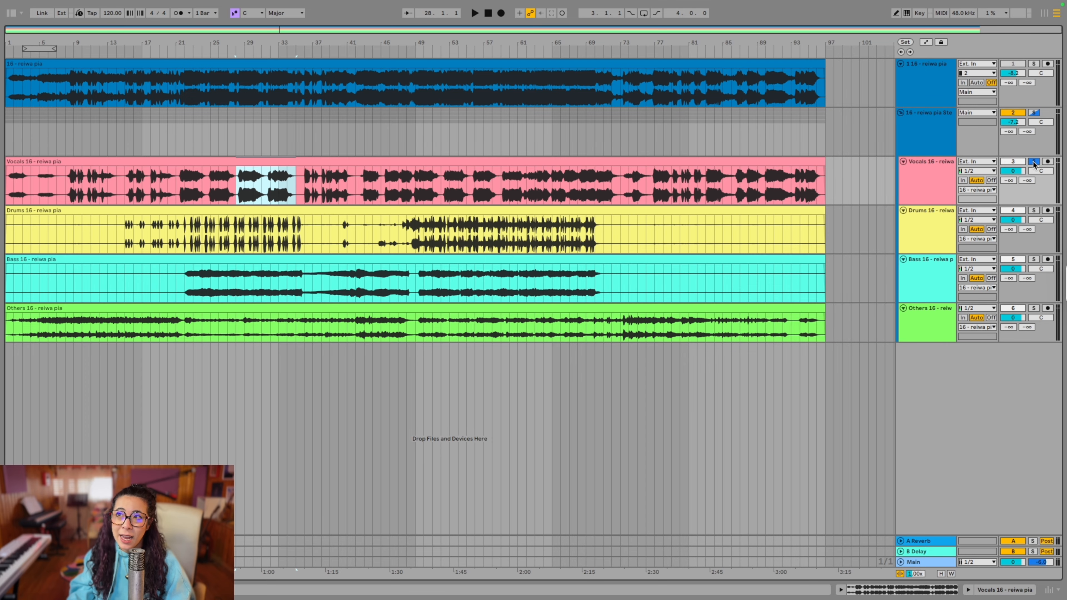
click(1034, 162)
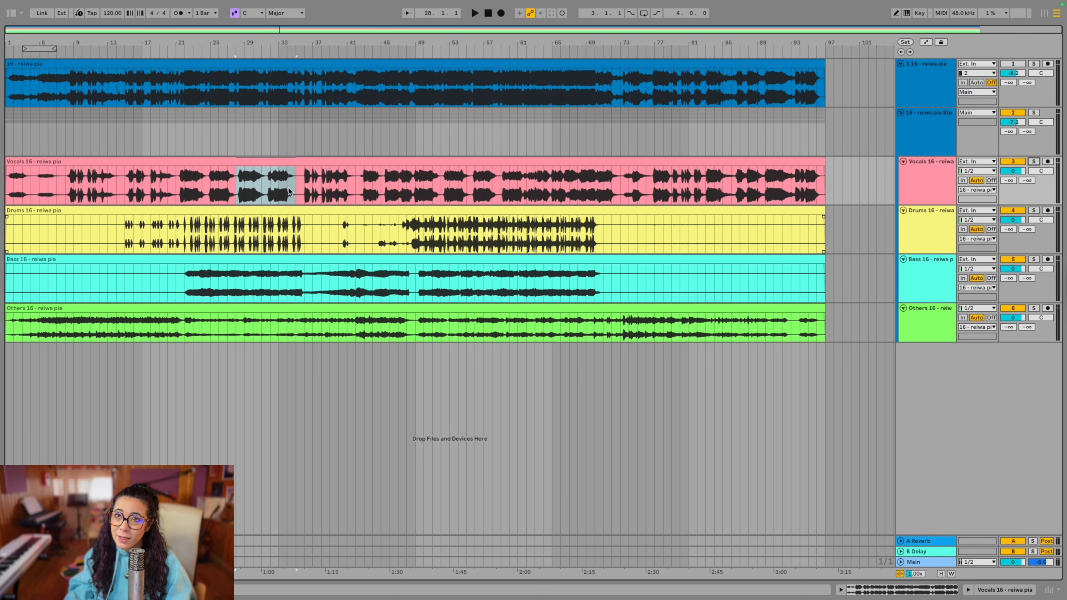
Step: Mute the Bass stem and play the song looped over 14 bars from bar 22
click(1009, 260)
drag(185, 280, 304, 280)
key(super+l)
key(space)
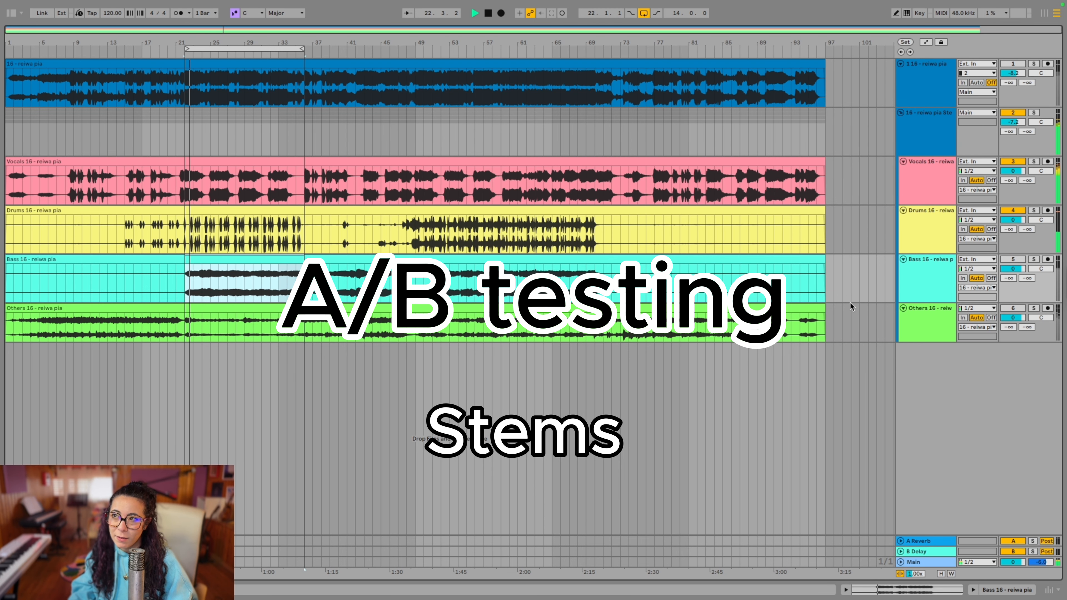
Step: Unmute the Bass and Others stems in the loop, then solo the original song track and restart playback from bar 22
click(1020, 259)
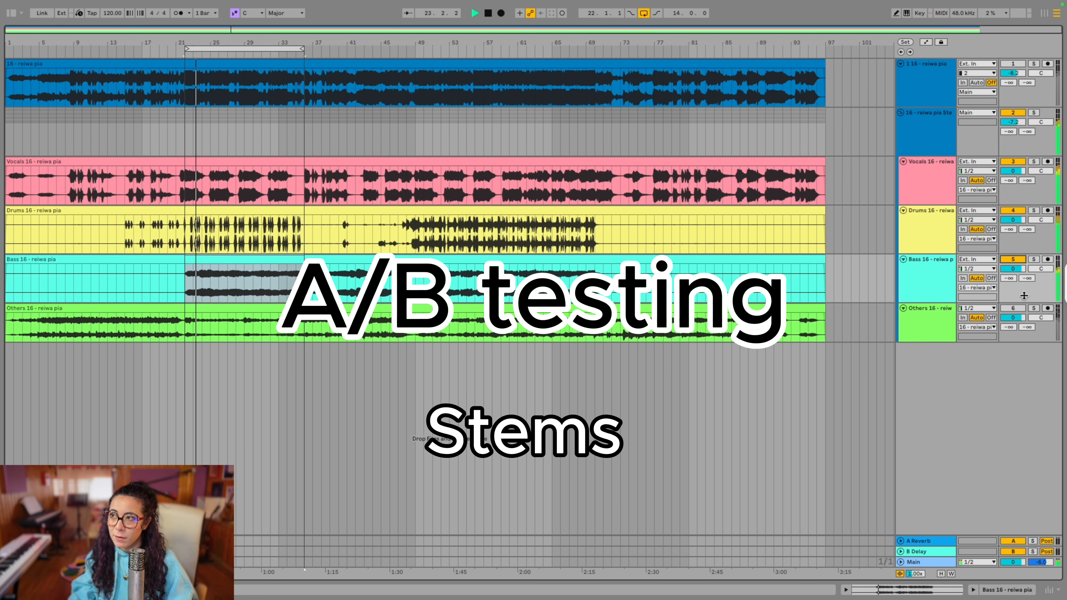
click(1019, 309)
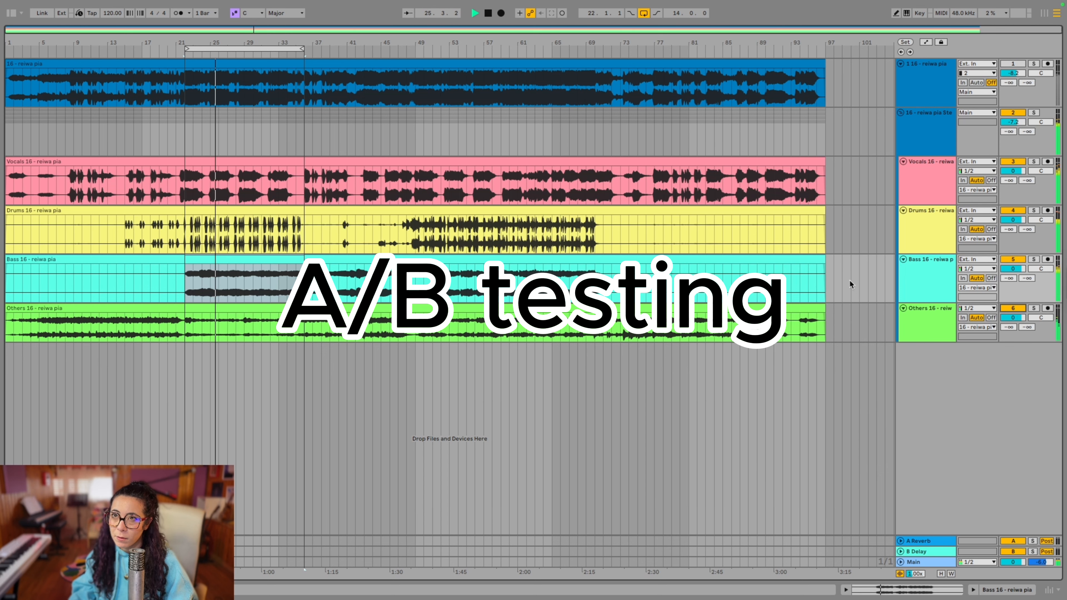
click(1034, 63)
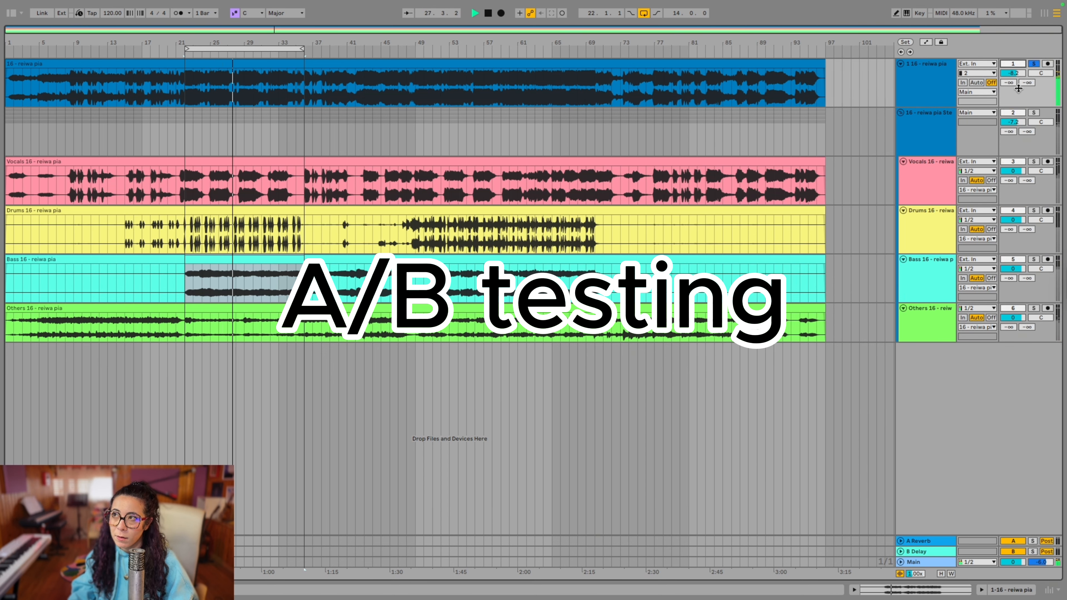
key(space)
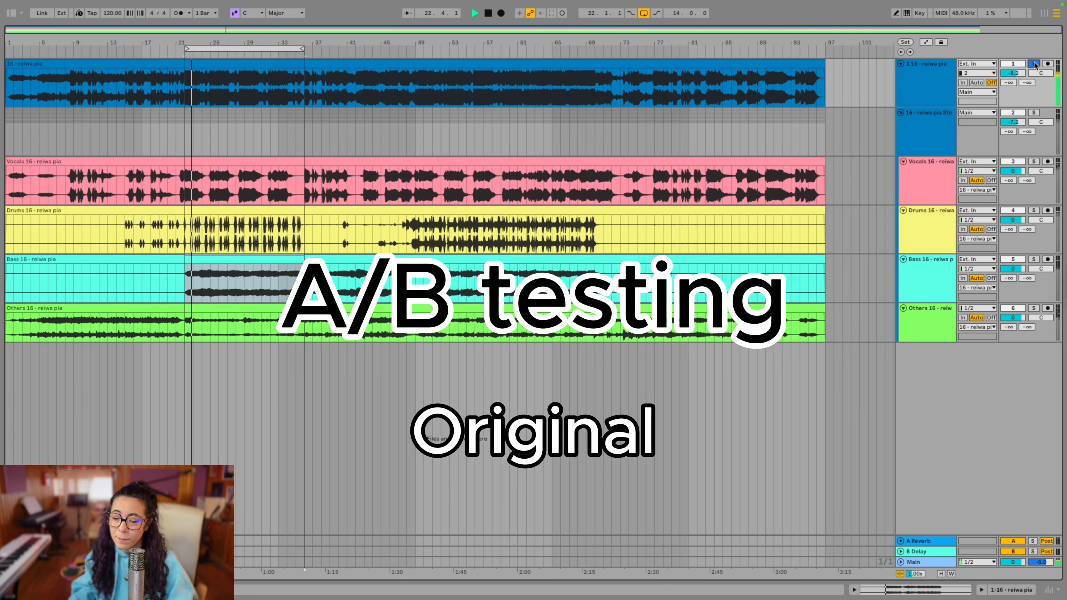